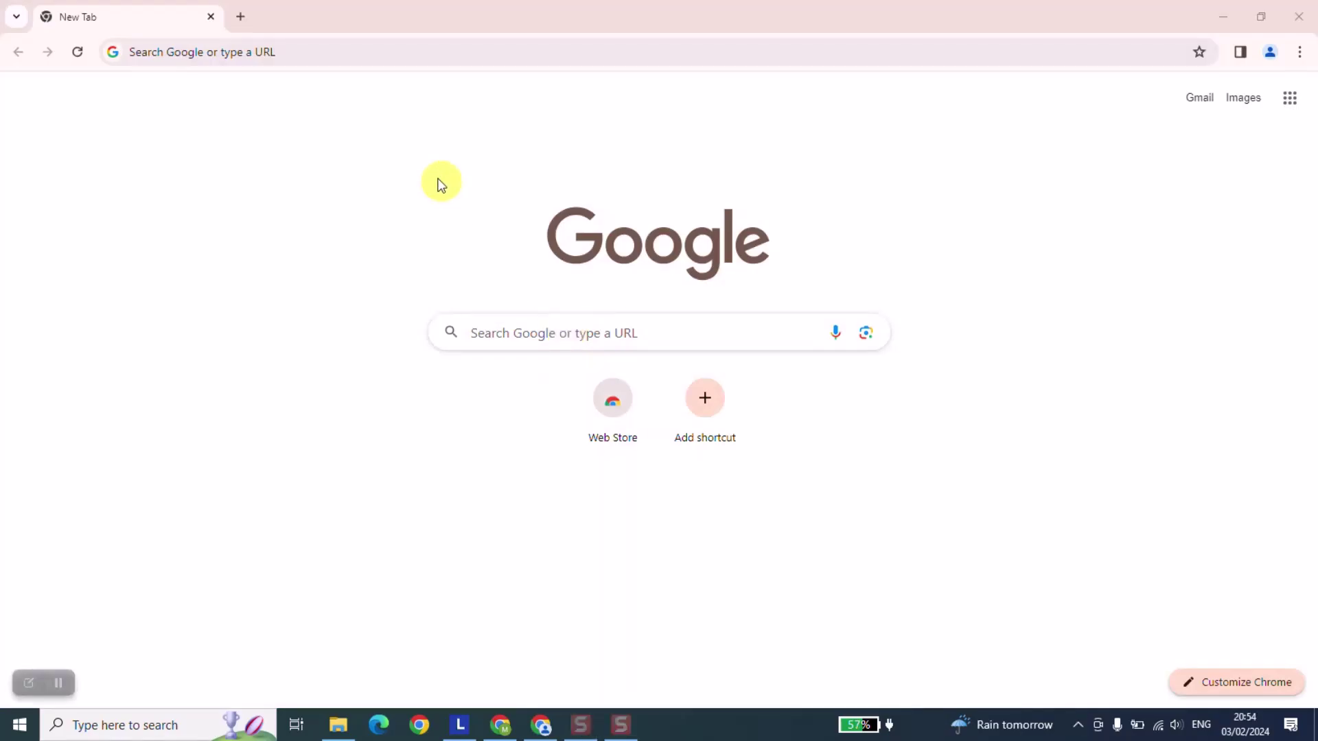
Search Google for 'download windows 10' and open Microsoft's Windows 10 download page.
left_click(380, 56)
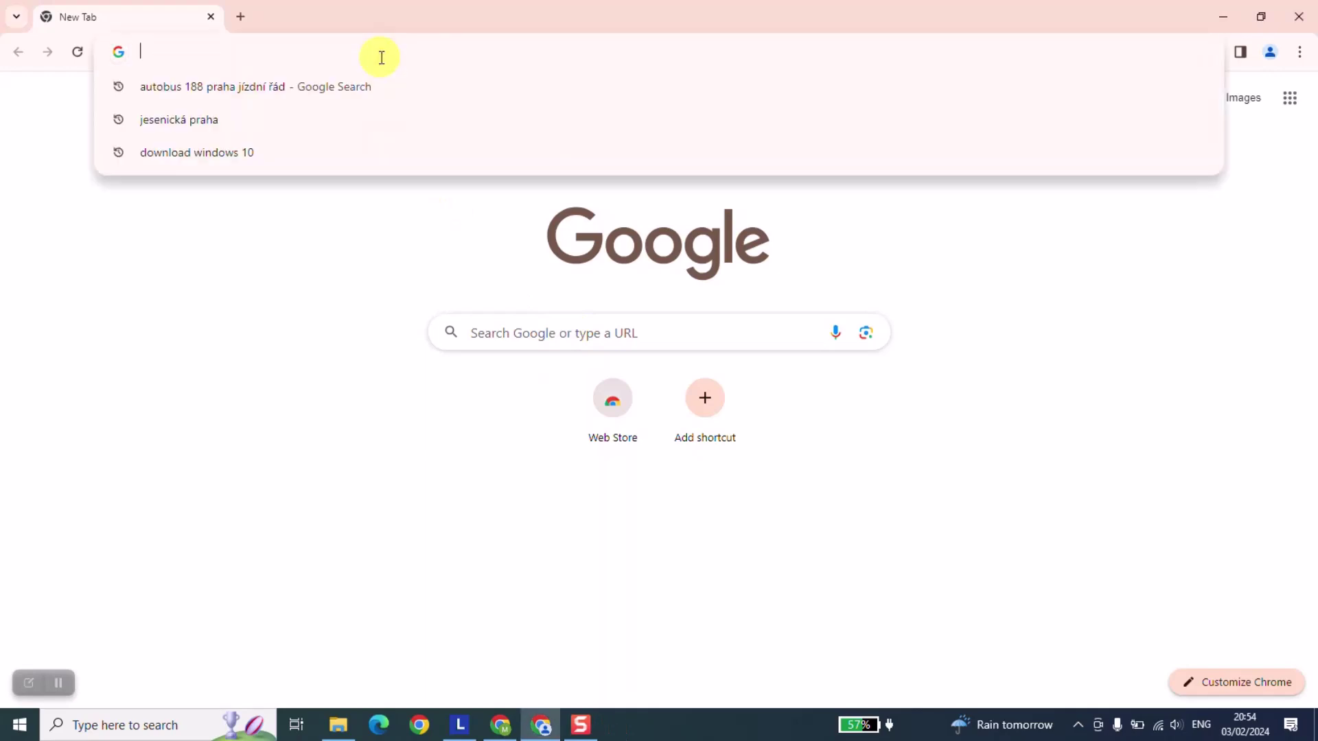
type("downloa")
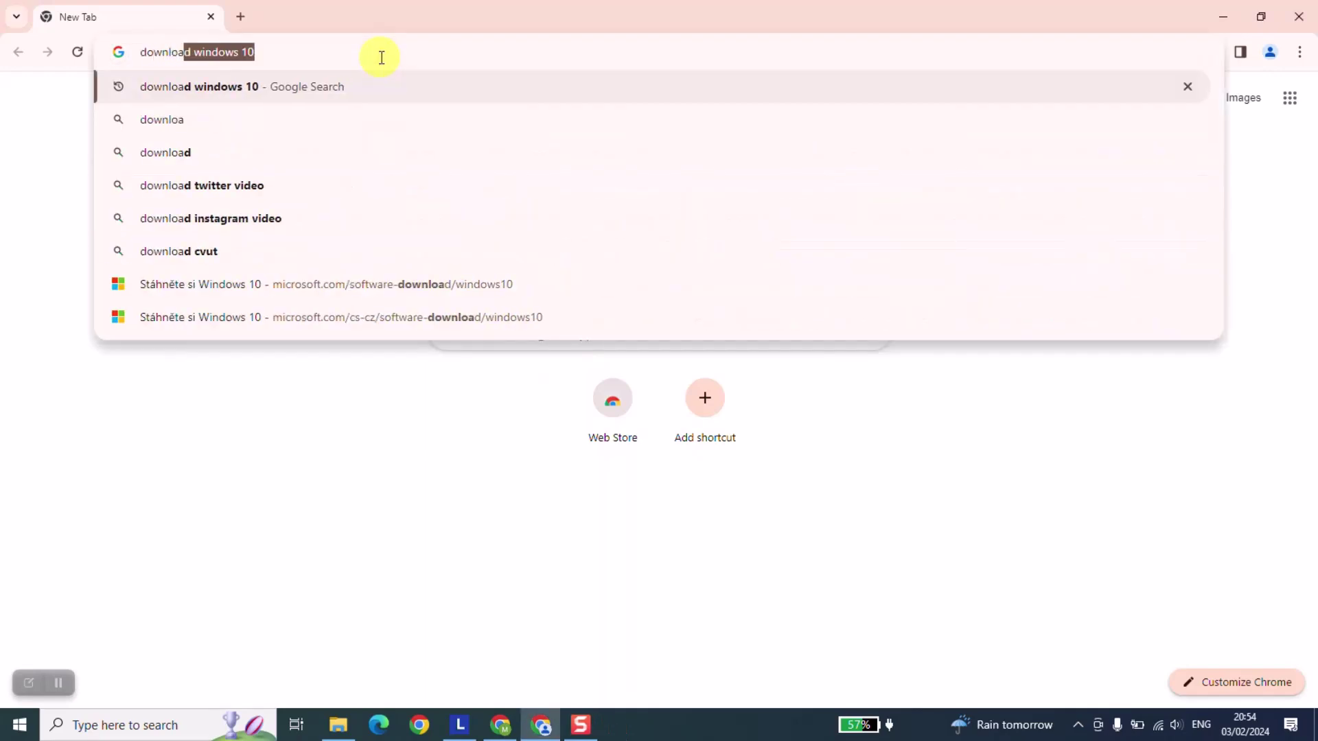
key("Return")
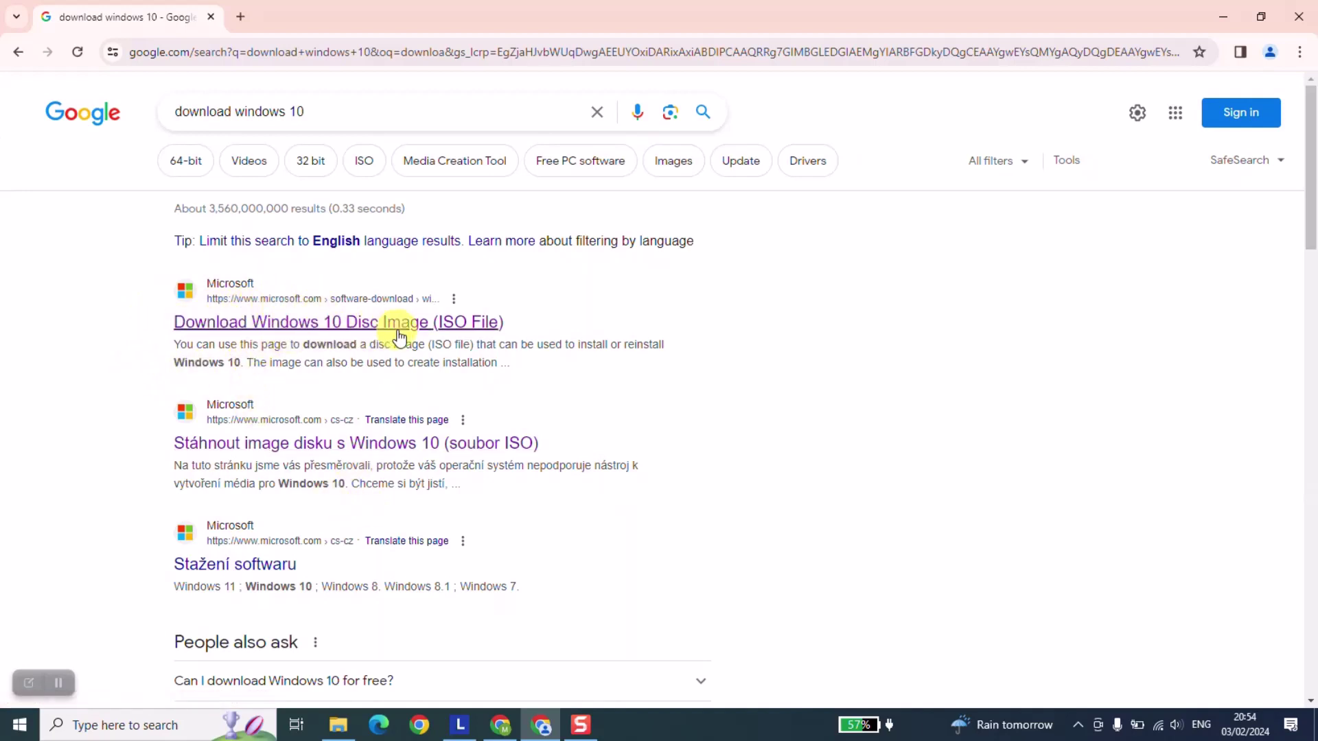
scroll(162, 435, "down", 1)
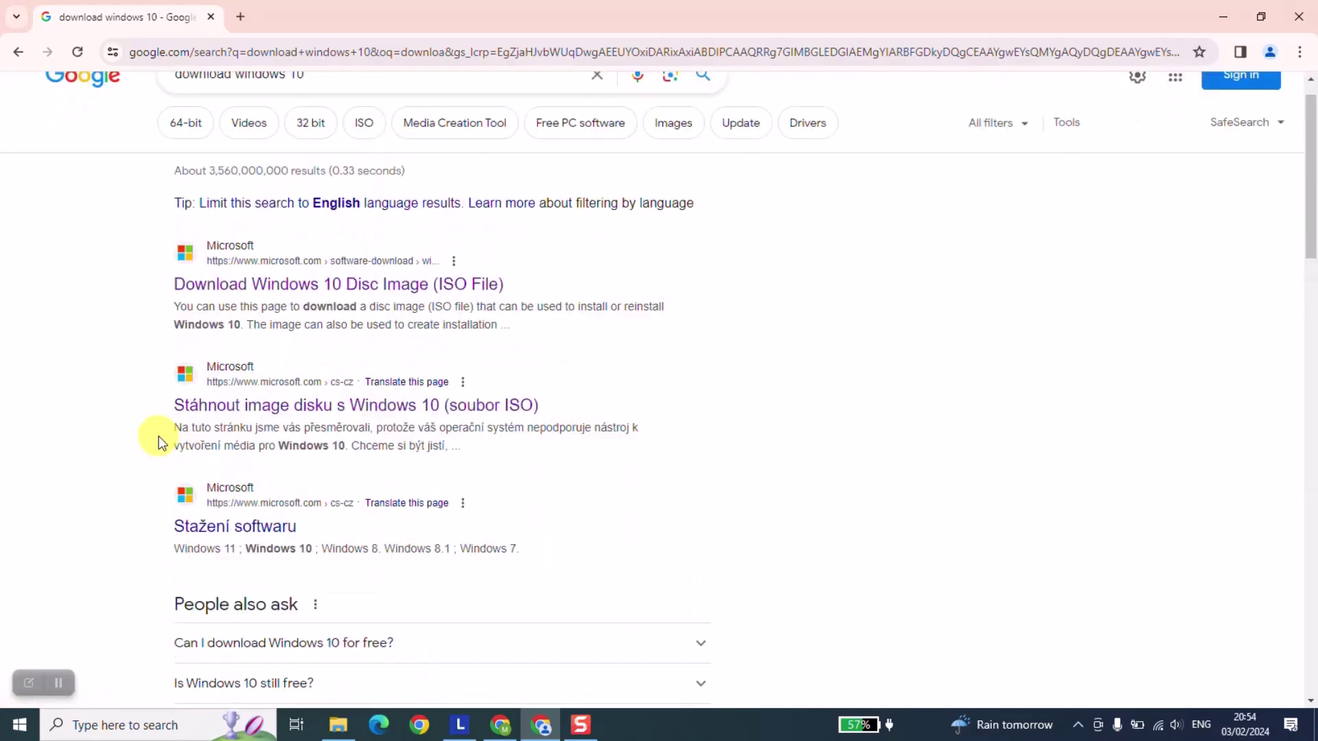
scroll(162, 435, "up", 1)
left_click(239, 330)
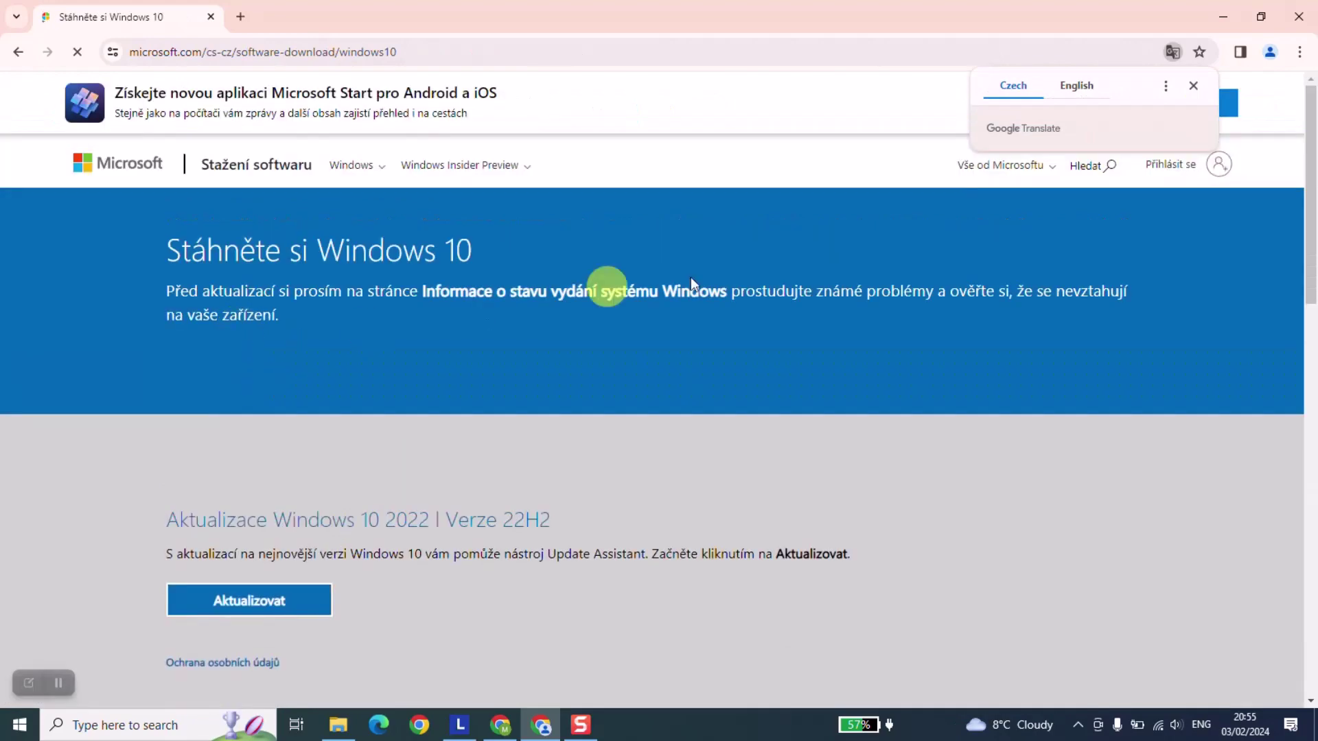
Switch the Microsoft download page's region and language to Australia - English.
scroll(694, 349, "down", 15)
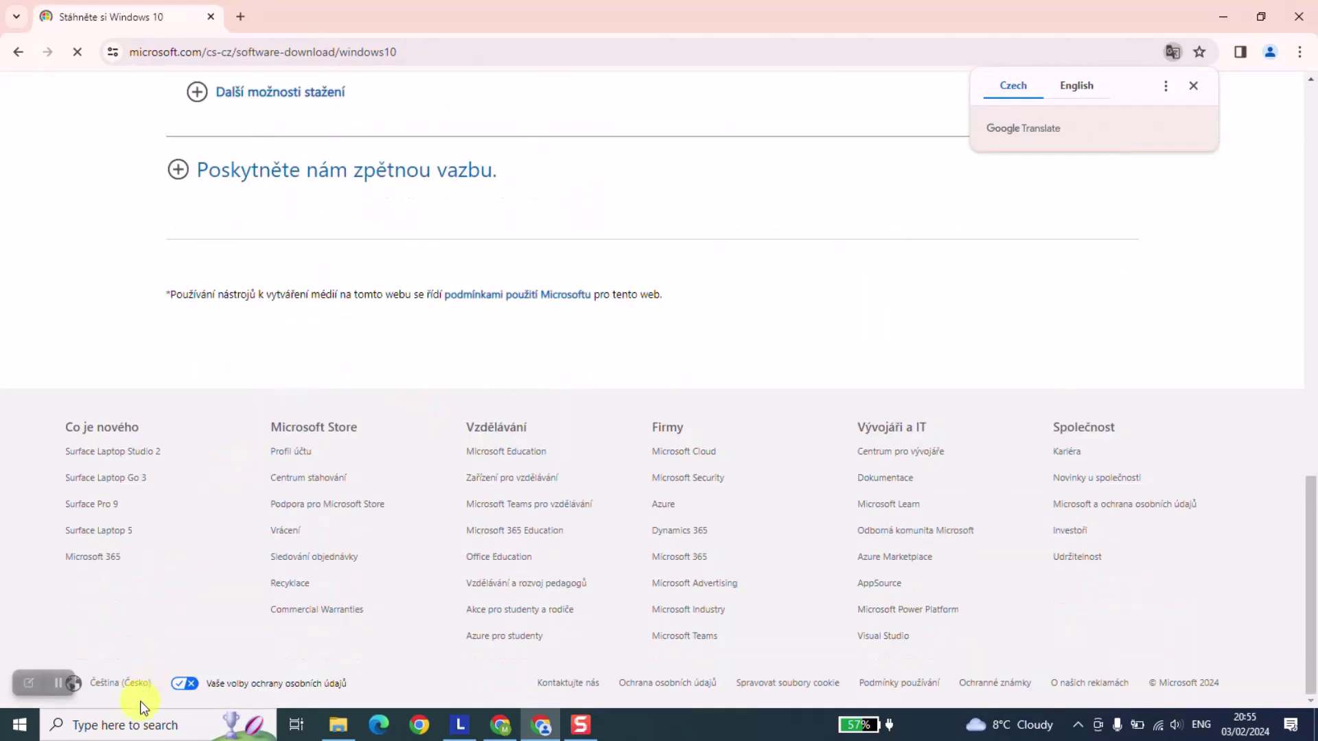
left_click(137, 681)
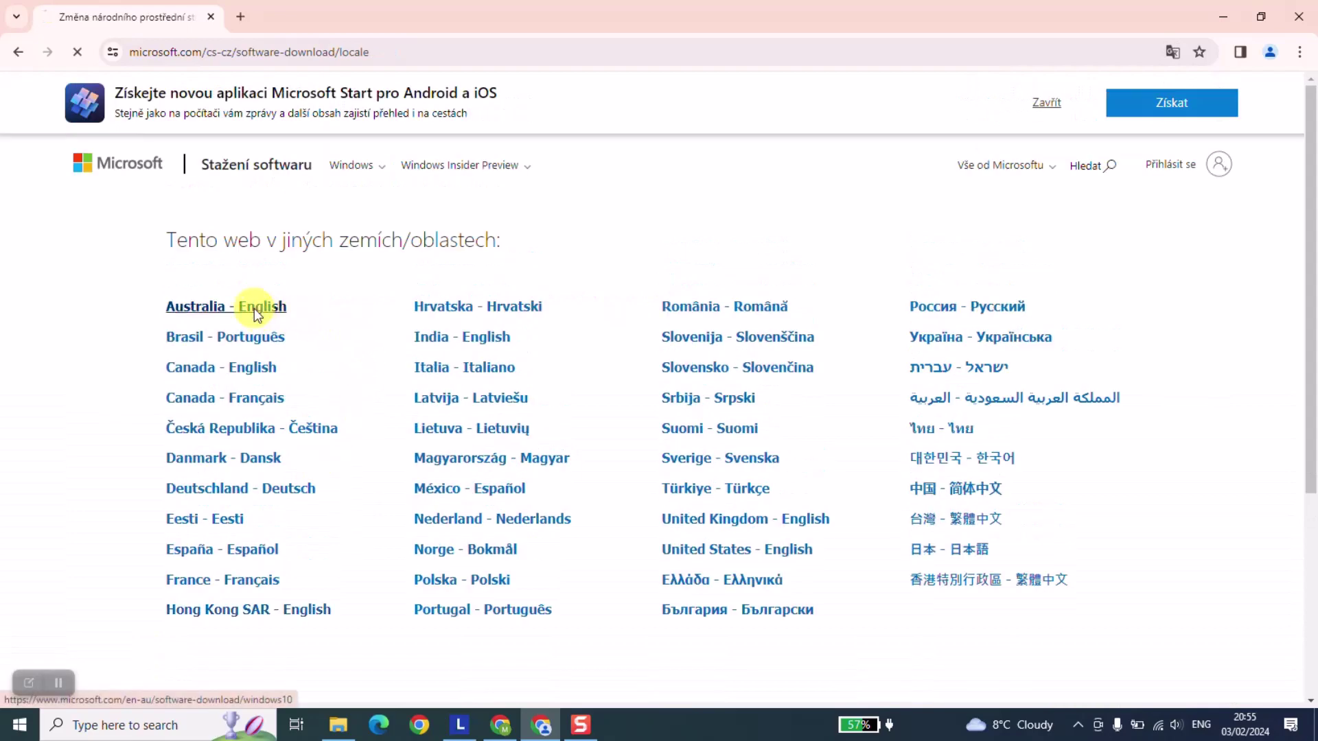
left_click(254, 307)
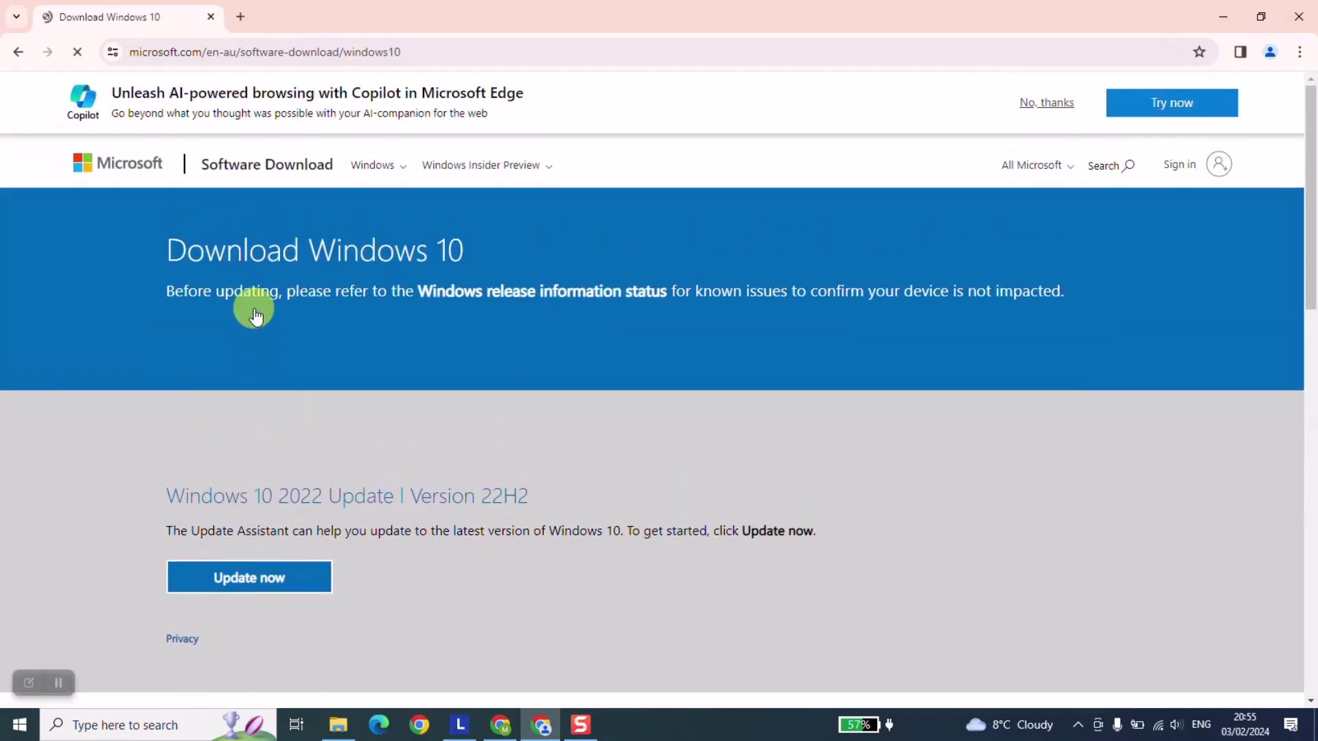
scroll(255, 316, "down", 3)
scroll(256, 315, "down", 2)
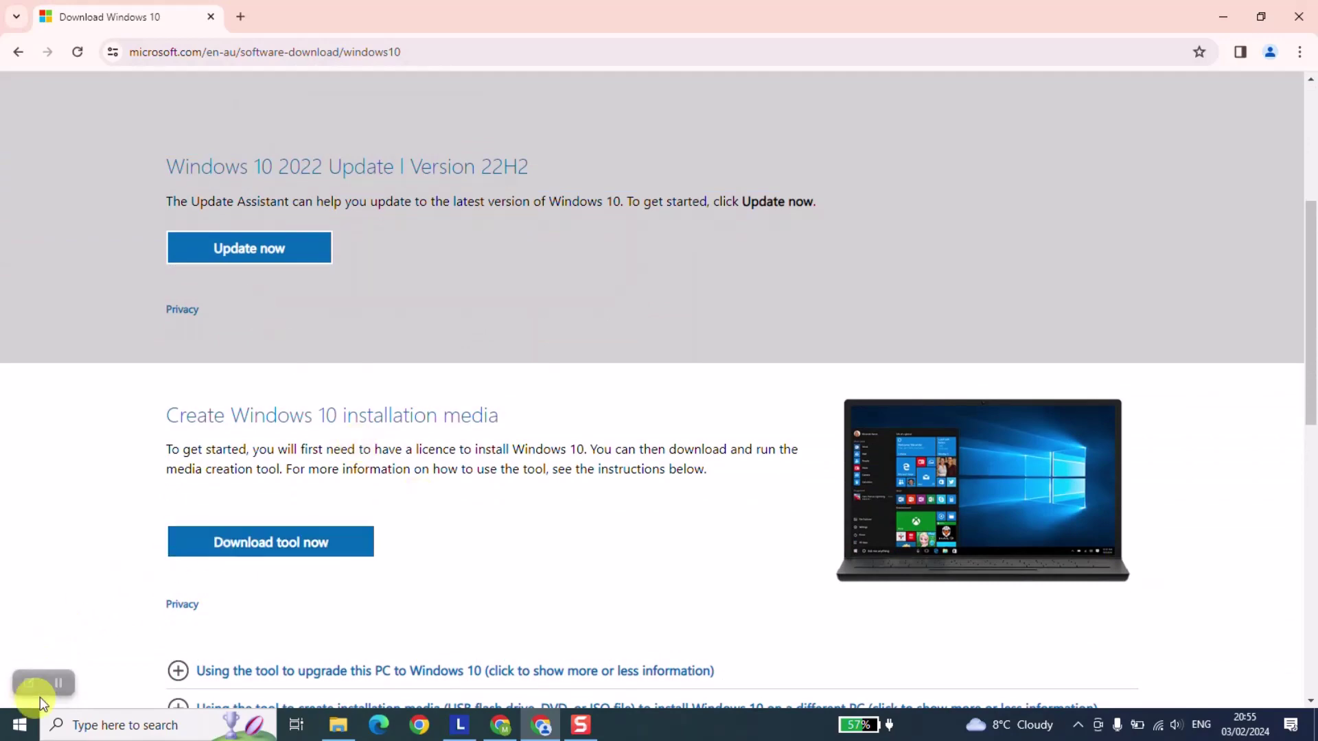
Dismiss the Copilot banner, download the media creation tool, and show it in its folder.
left_click(57, 683)
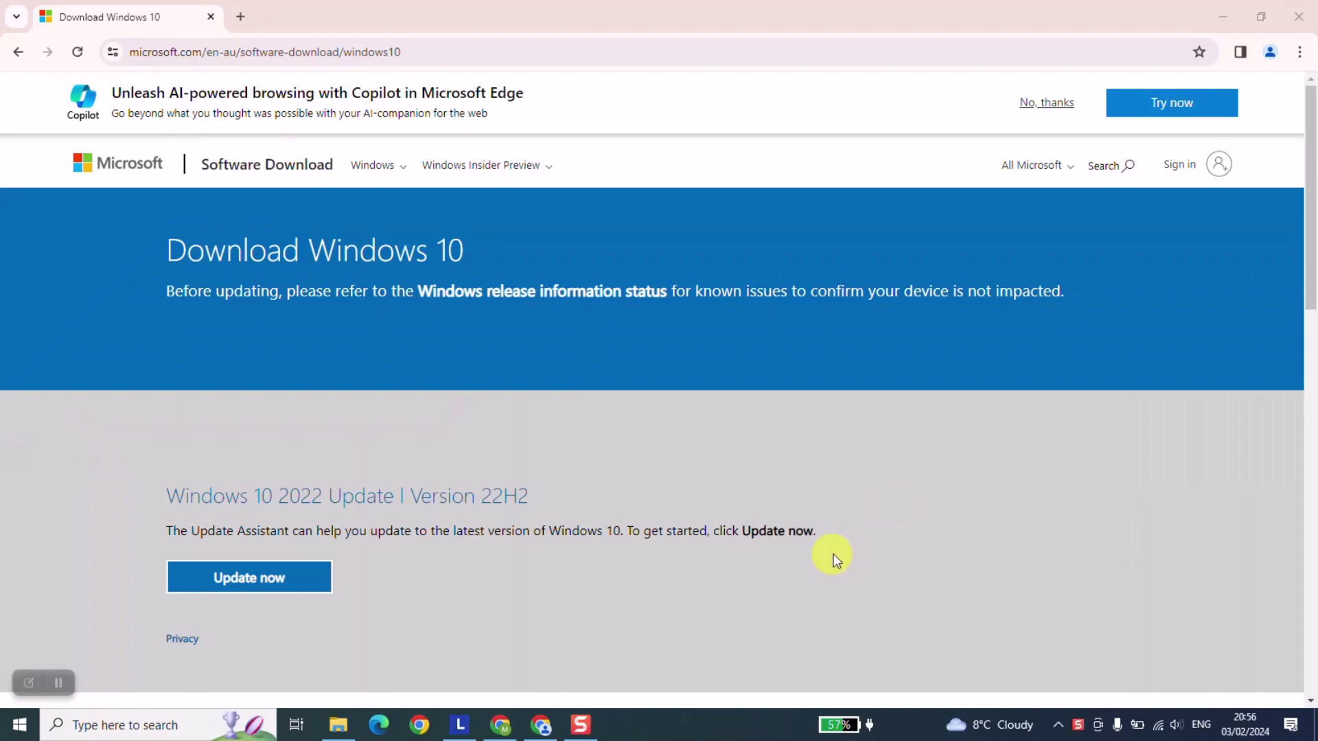
left_click(1050, 104)
scroll(542, 491, "down", 4)
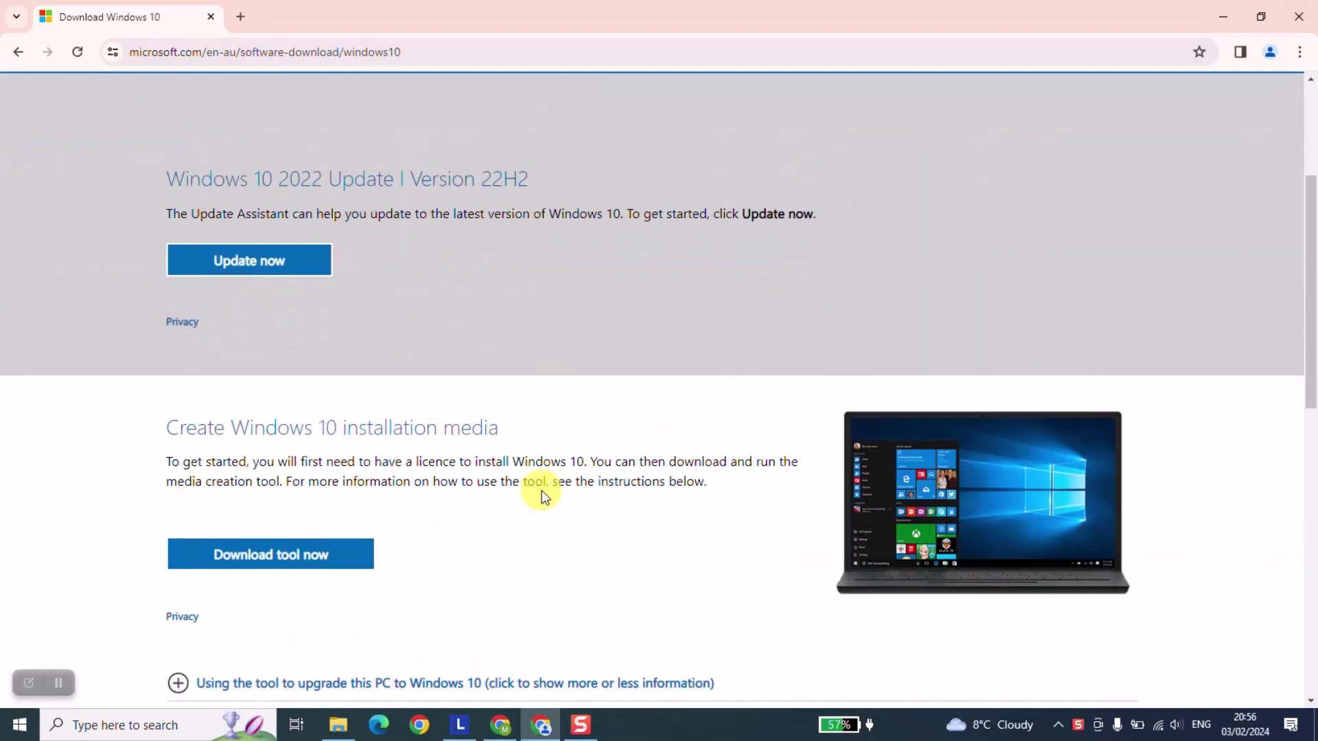
scroll(538, 490, "down", 1)
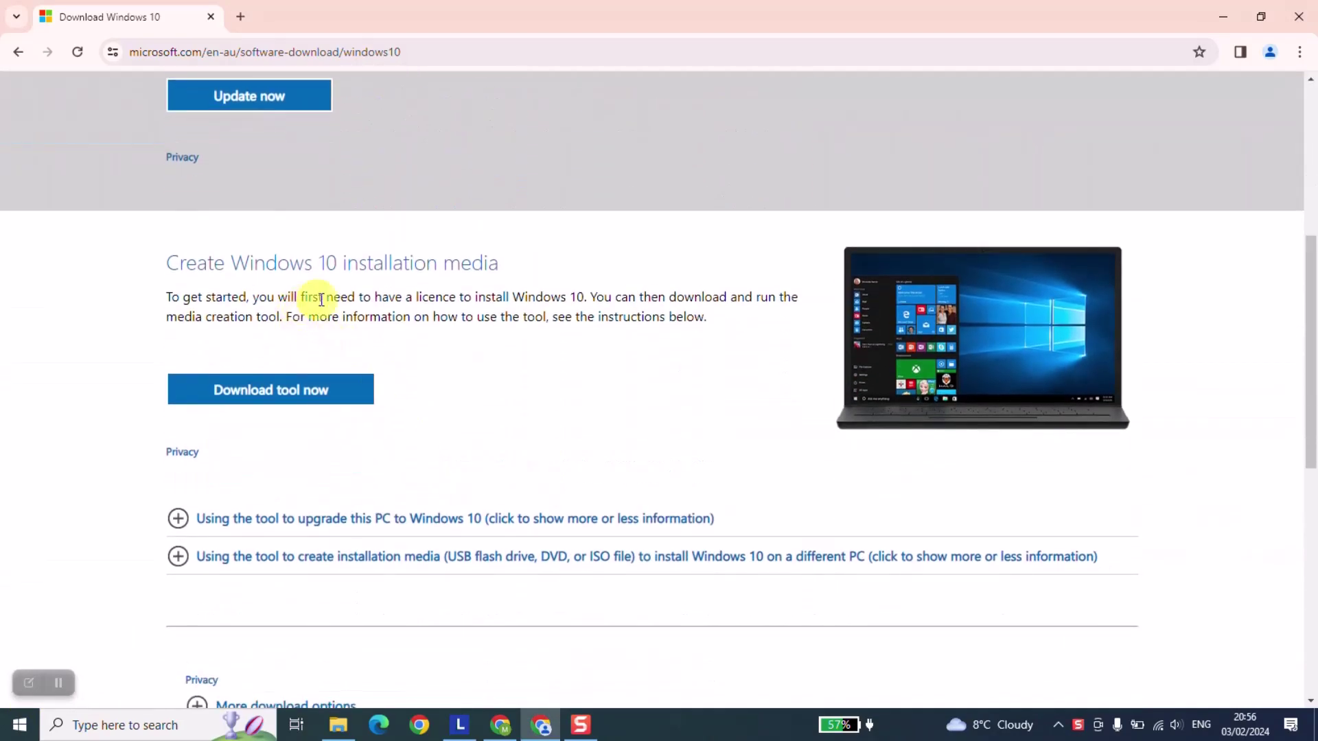
left_click(317, 397)
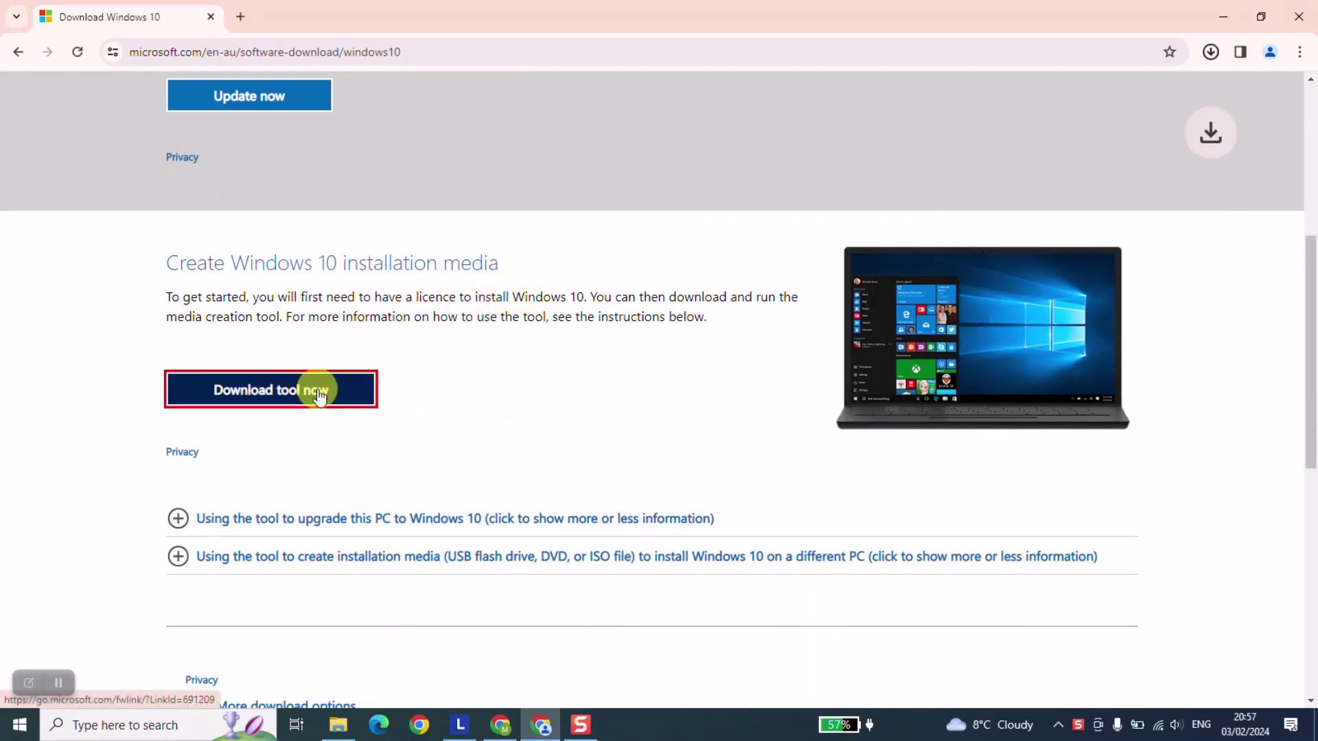
left_click(1212, 54)
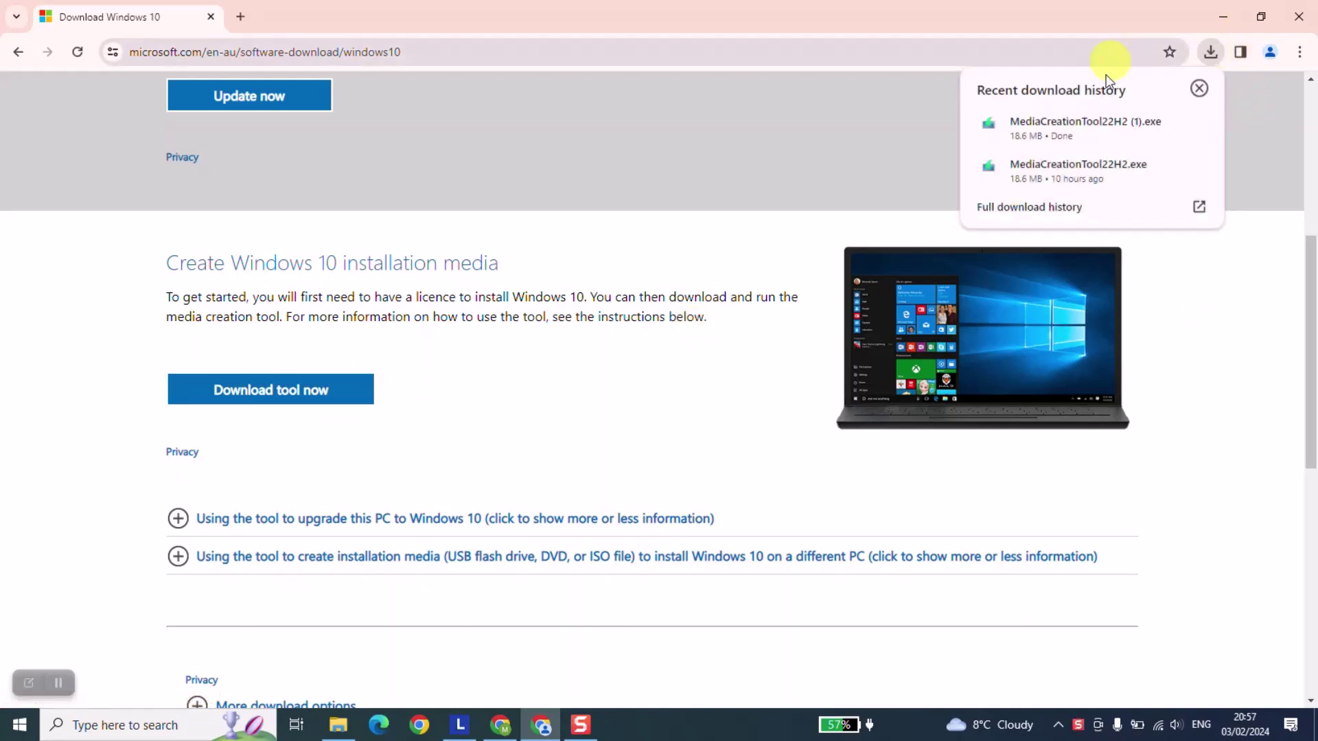
left_click(1164, 123)
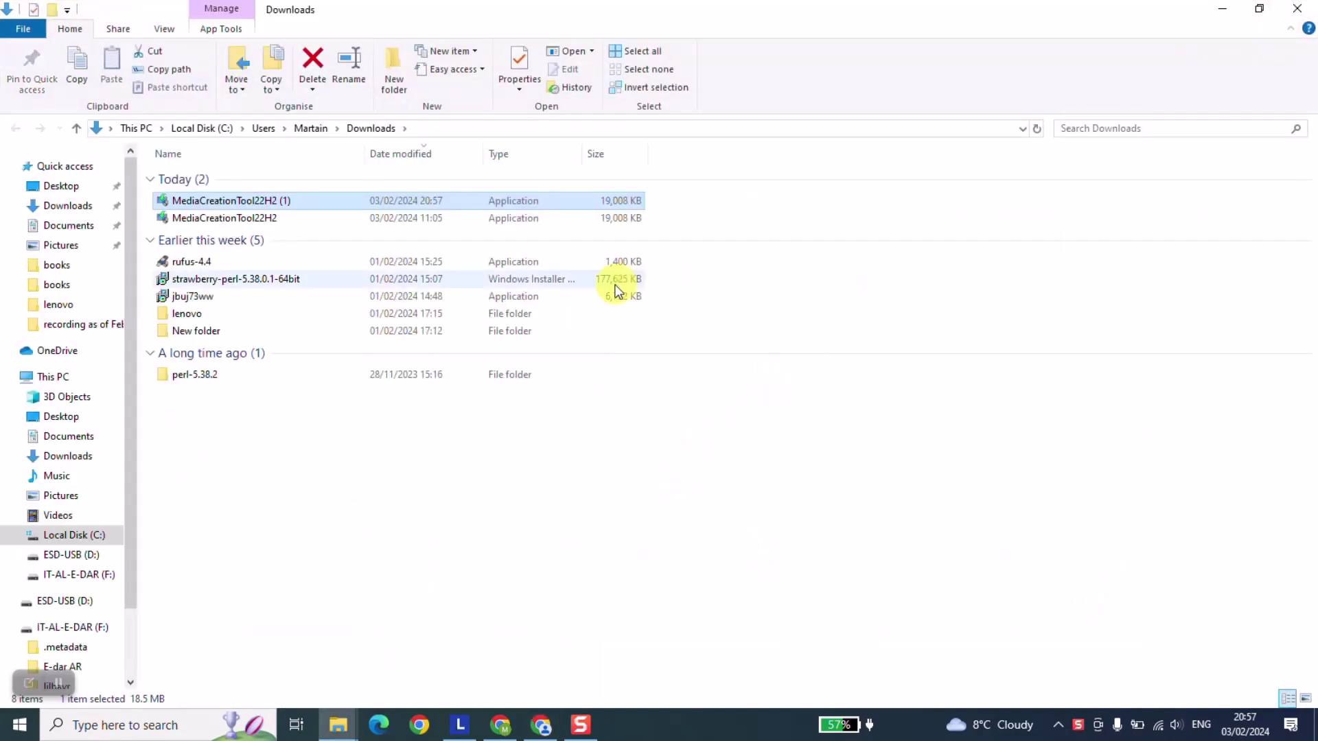
Launch MediaCreationTool22H2 (1) from Downloads and minimise the Explorer window.
double_click(274, 204)
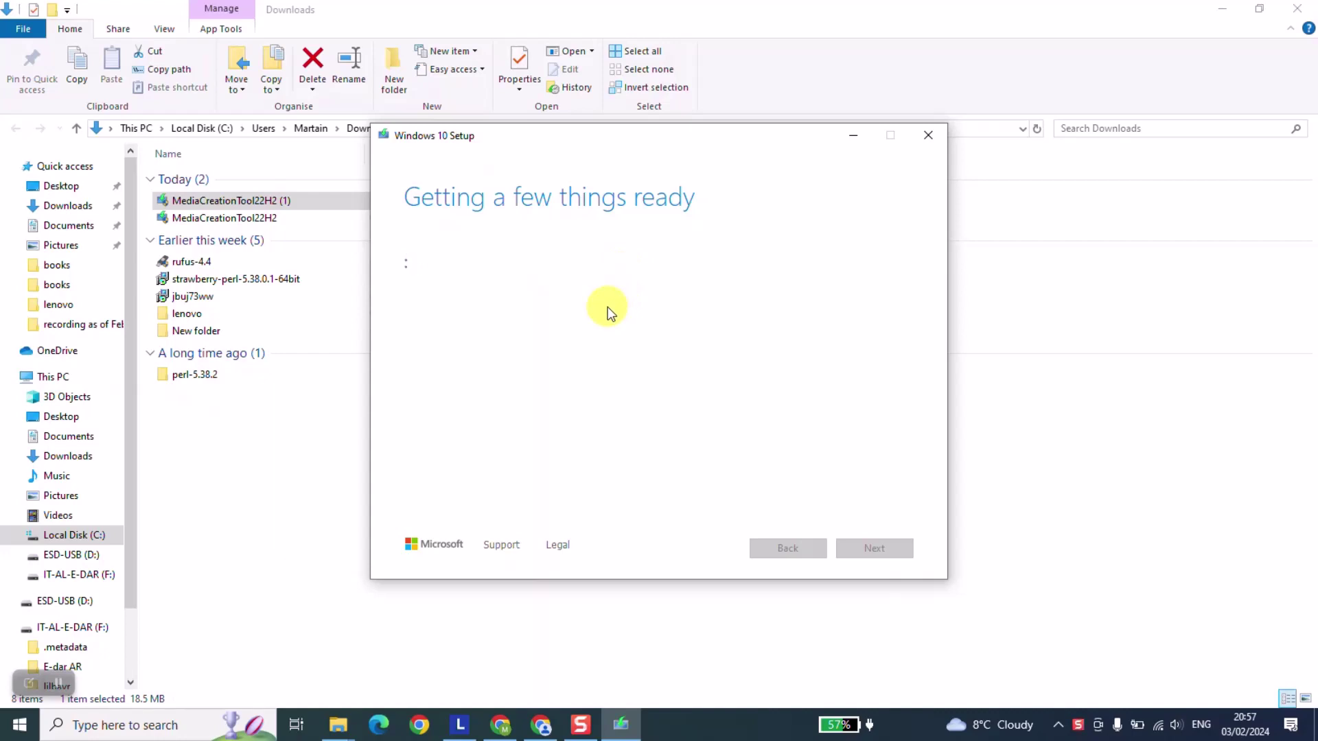
left_click(1209, 9)
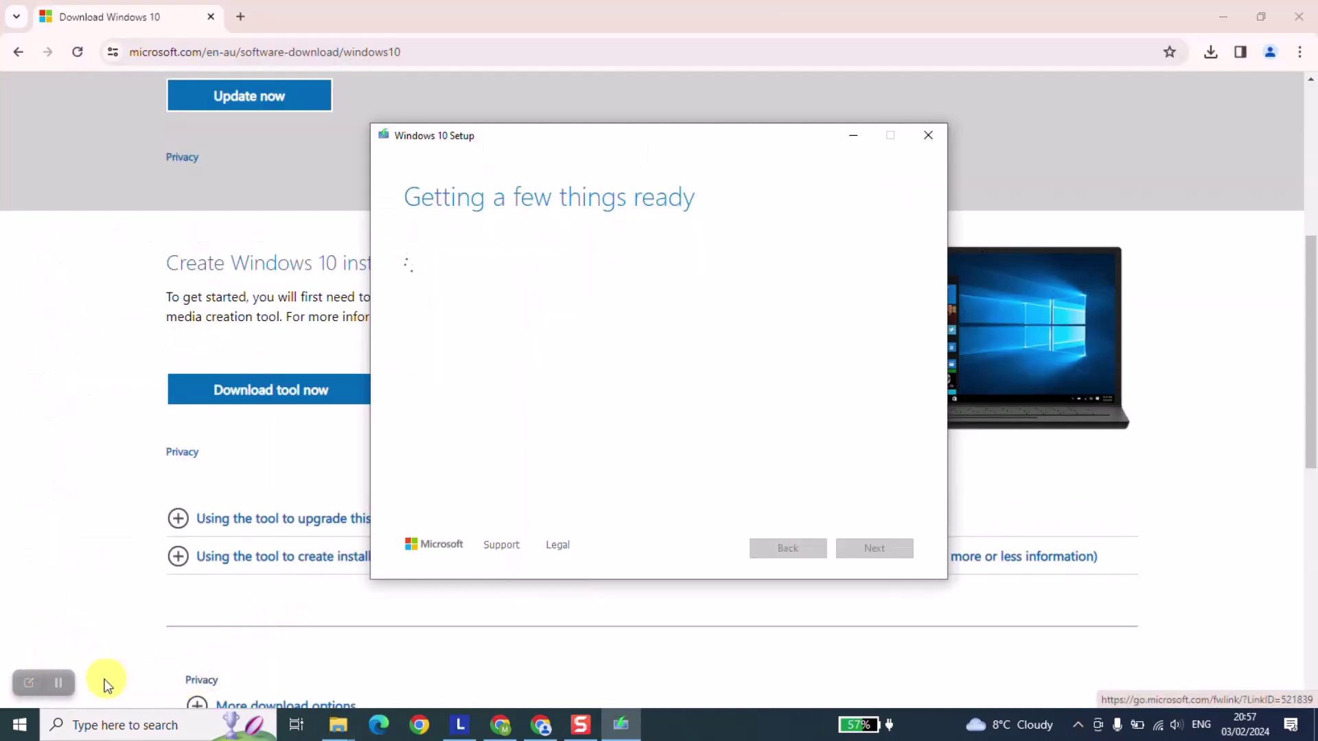
Read through and accept the Microsoft software licence terms.
left_click(59, 682)
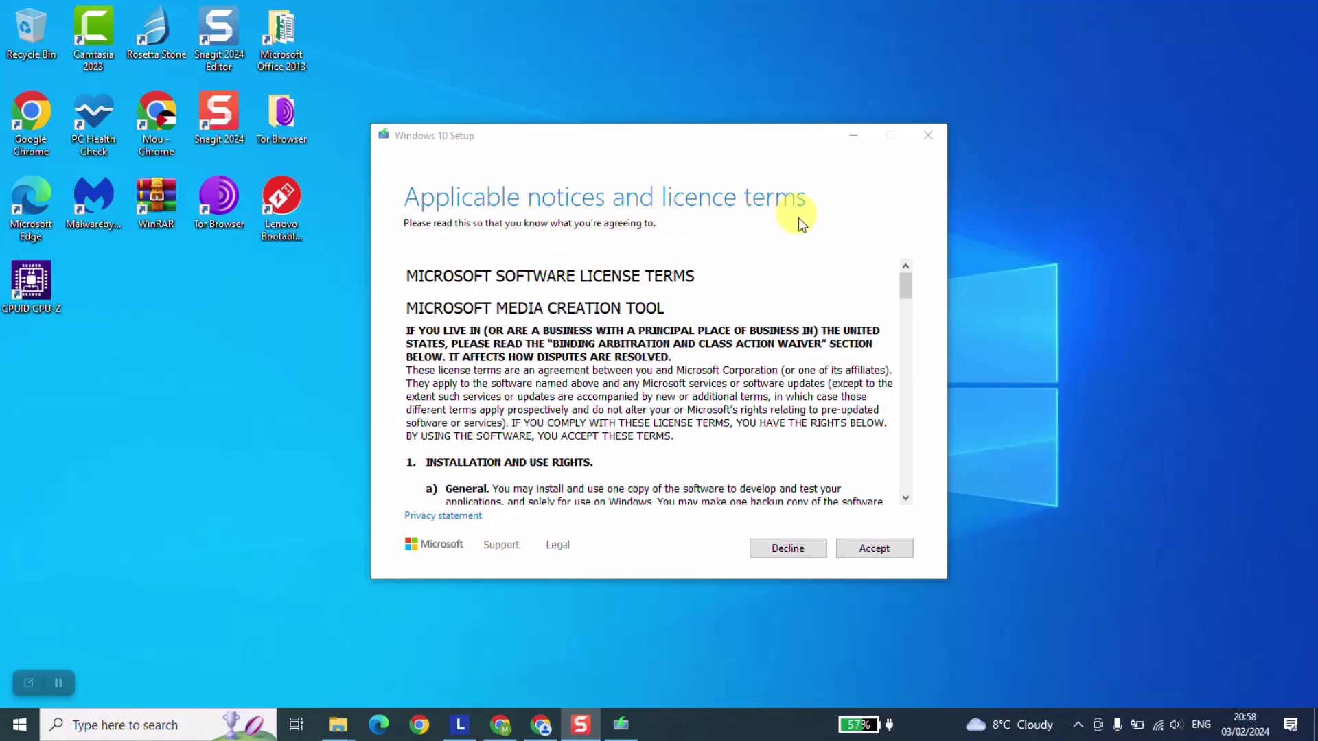
scroll(750, 425, "down", 15)
scroll(845, 393, "down", 5)
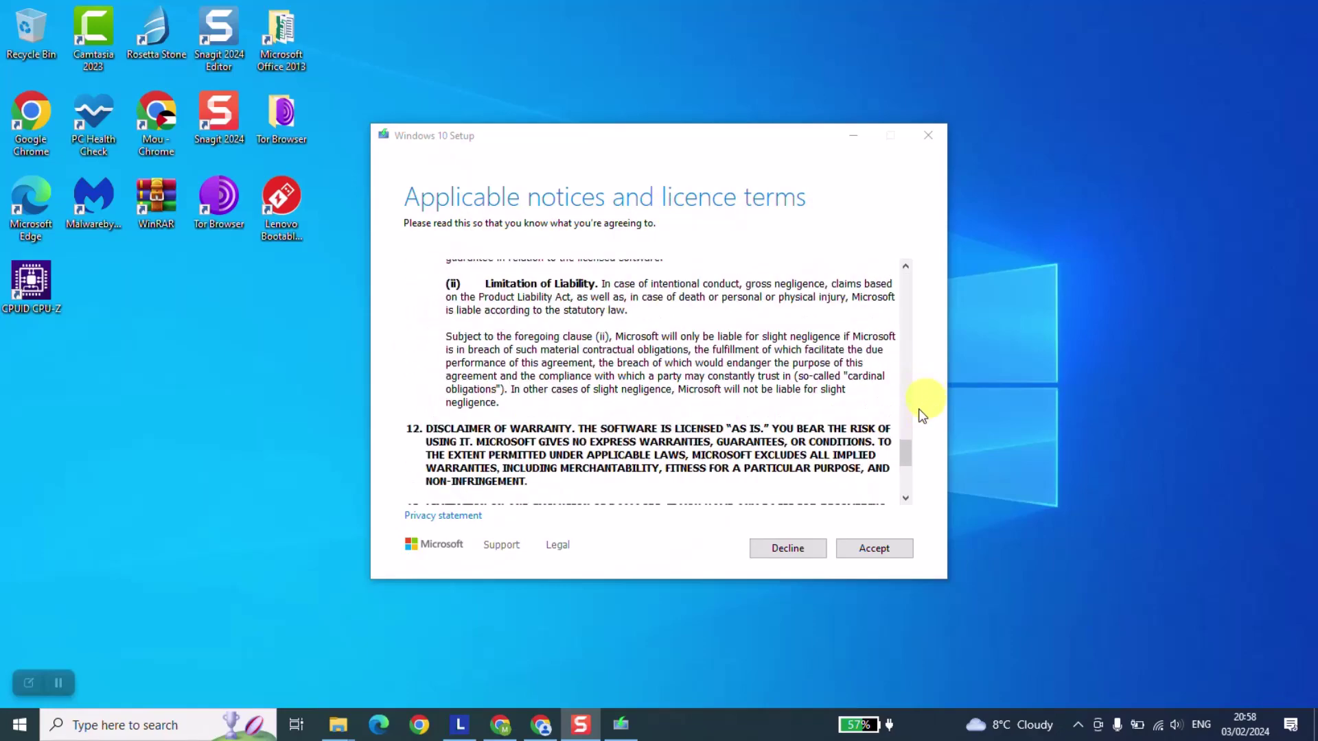
left_click(865, 549)
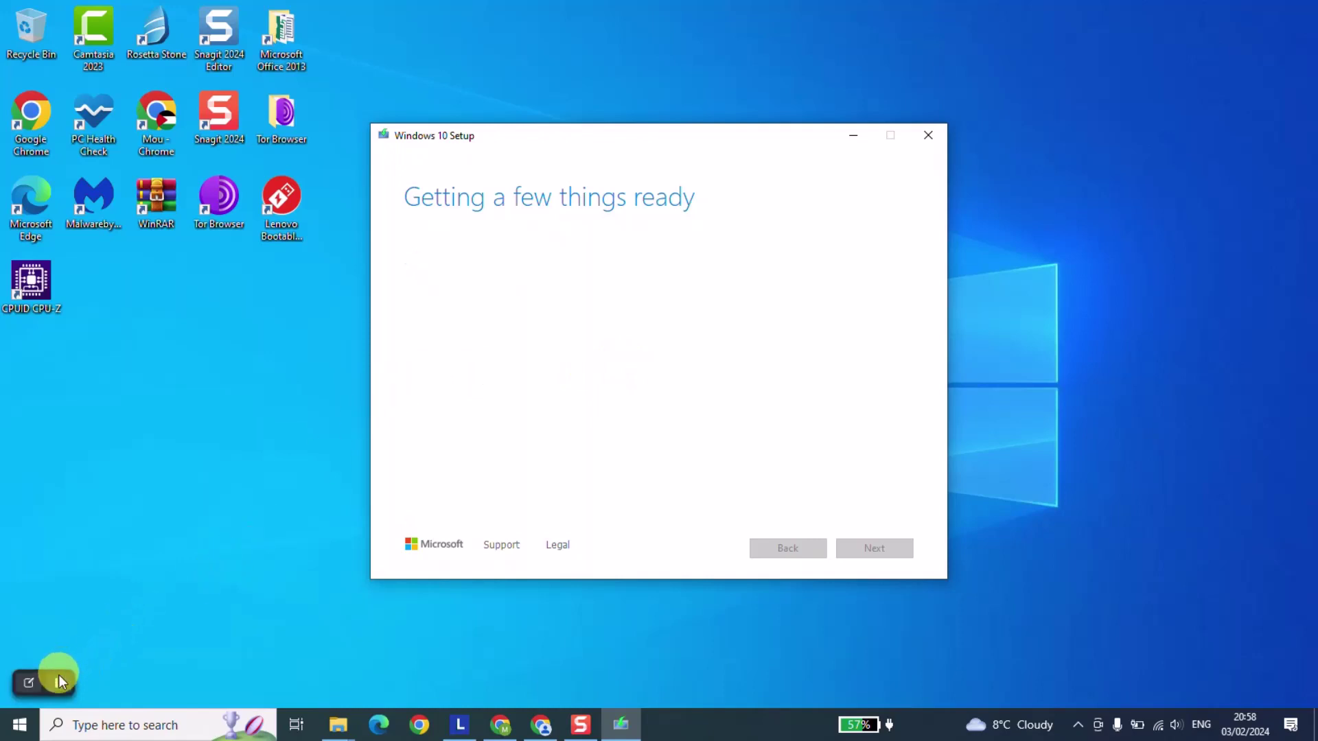
Choose 'Create installation media (USB flash drive, DVD or ISO file) for another PC' and continue.
left_click(58, 682)
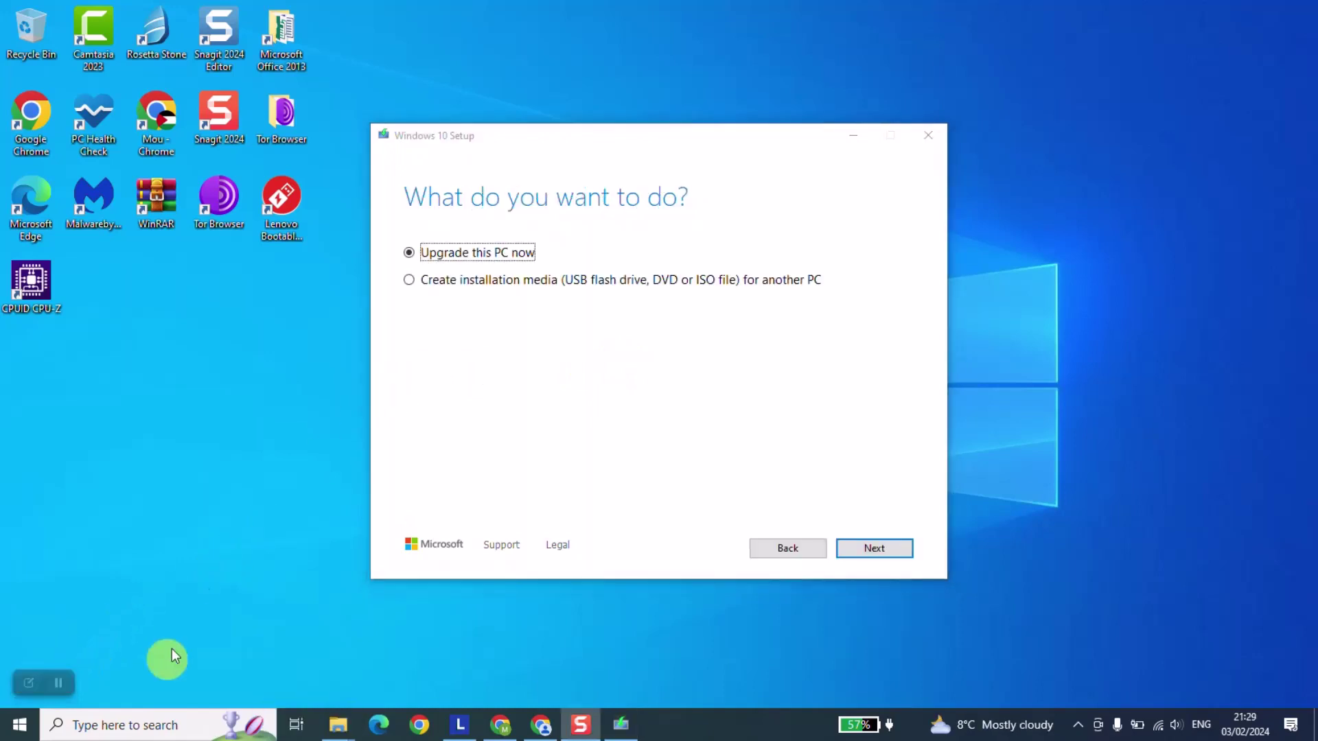
left_click(432, 288)
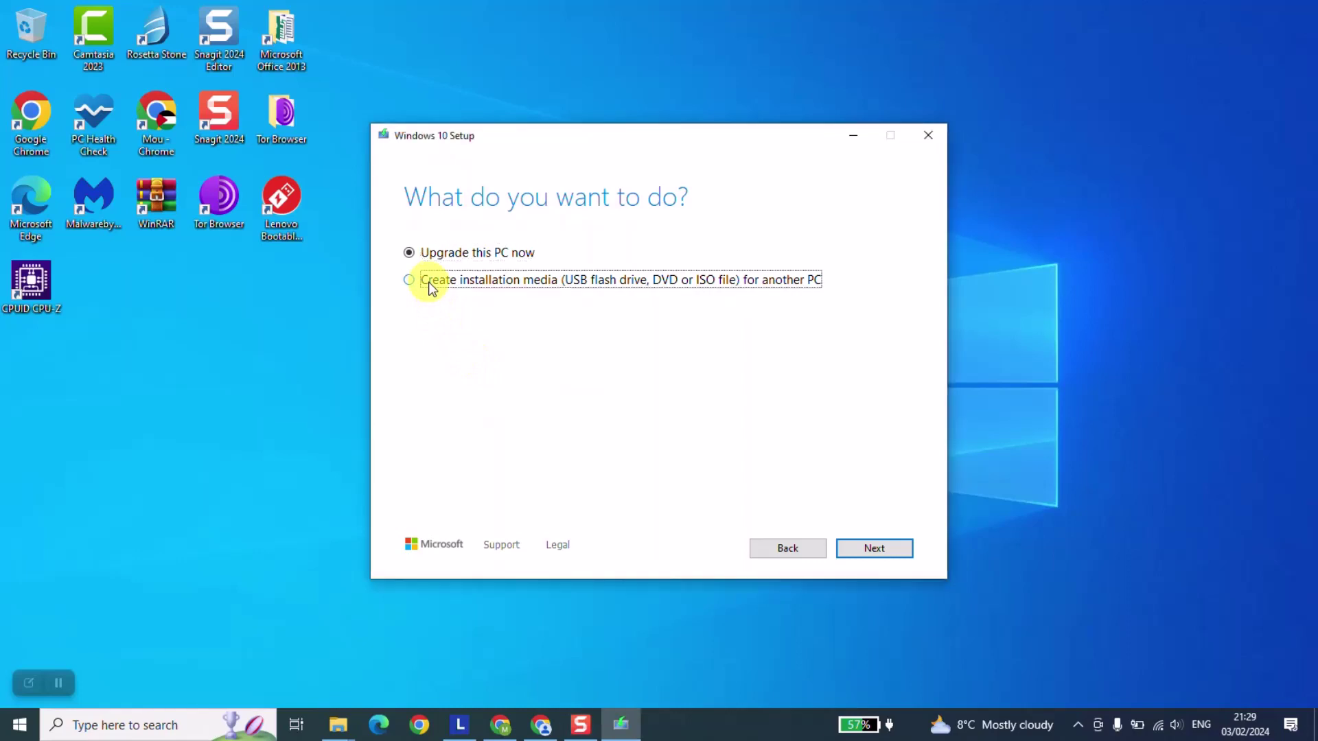
left_click(871, 549)
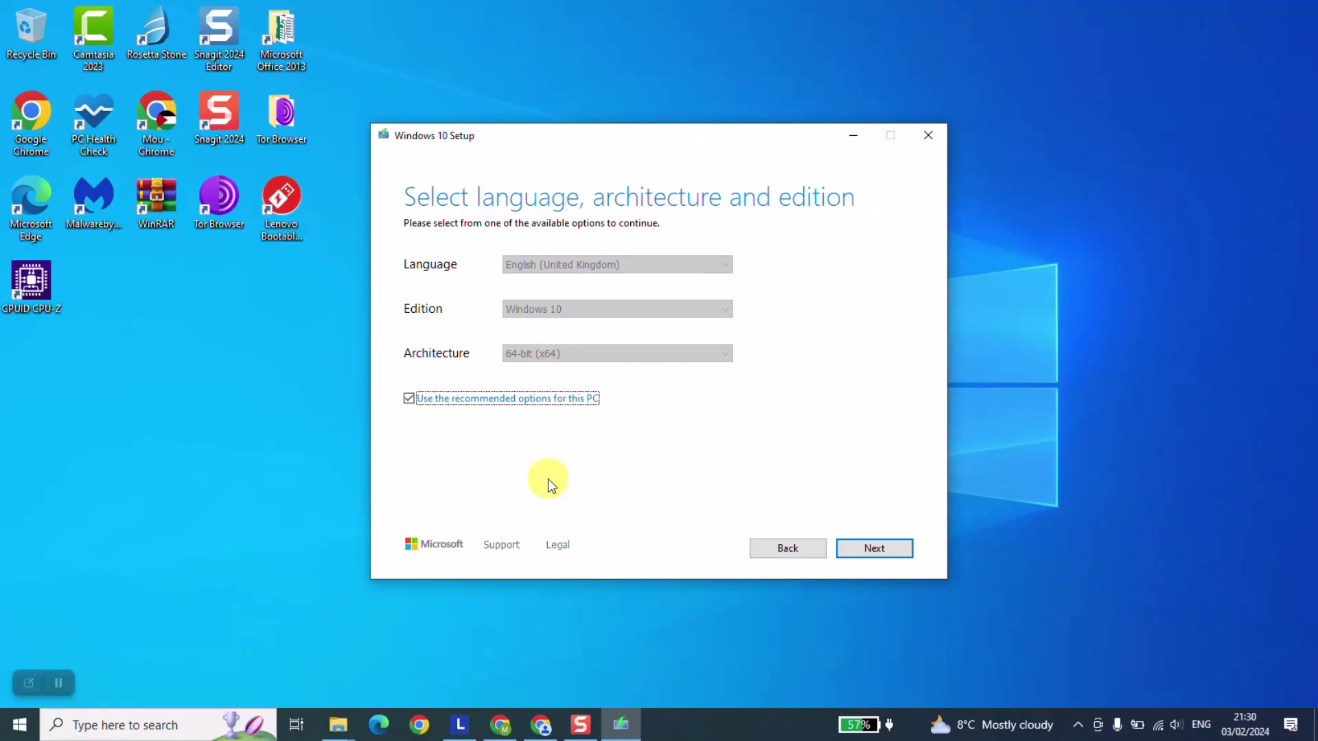
Turn off the recommended options and keep English (United Kingdom) as the language.
left_click(448, 399)
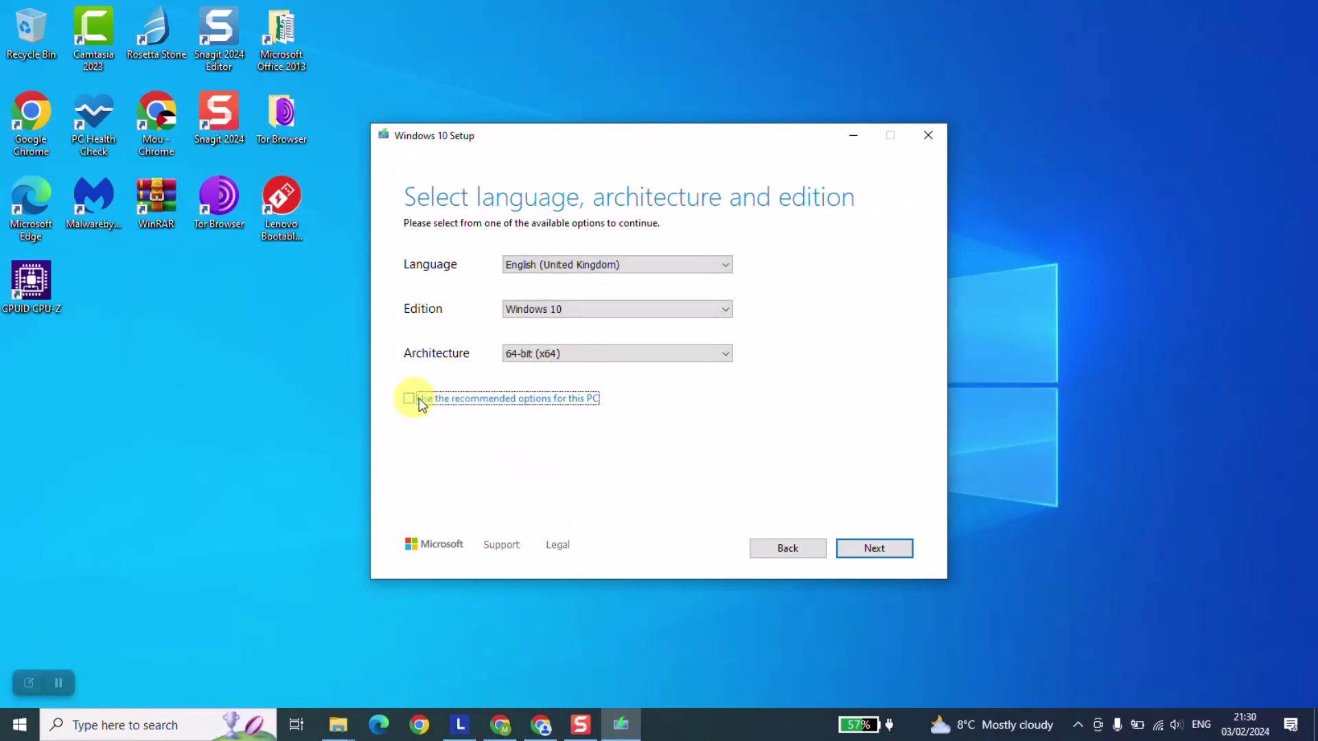
left_click(597, 263)
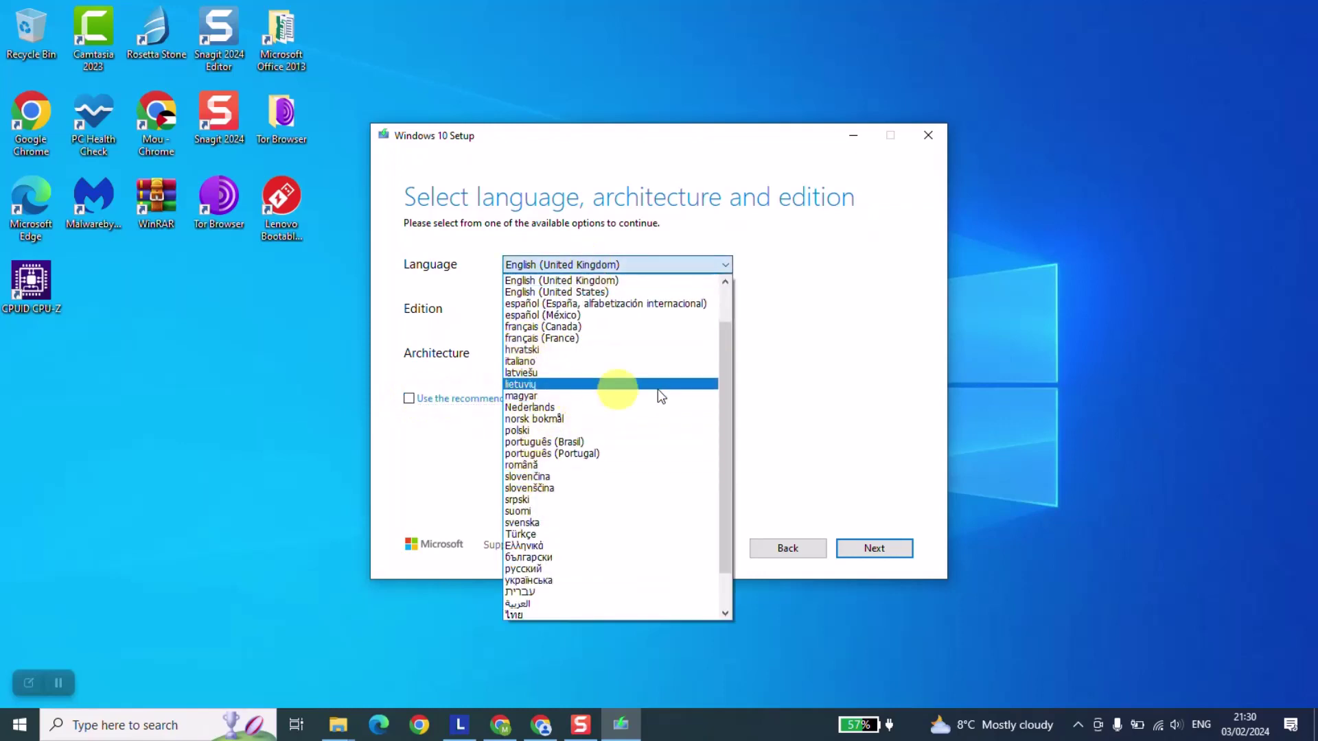
left_click(793, 374)
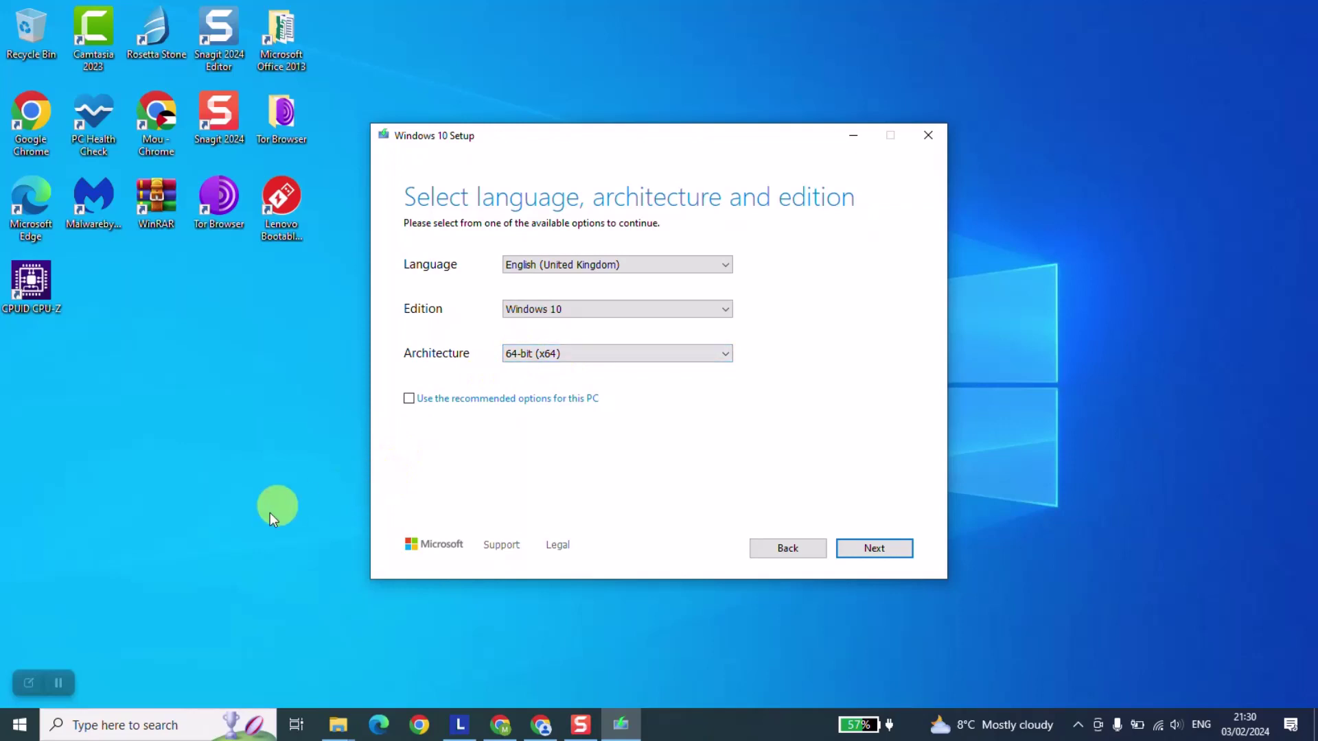
left_click(90, 726)
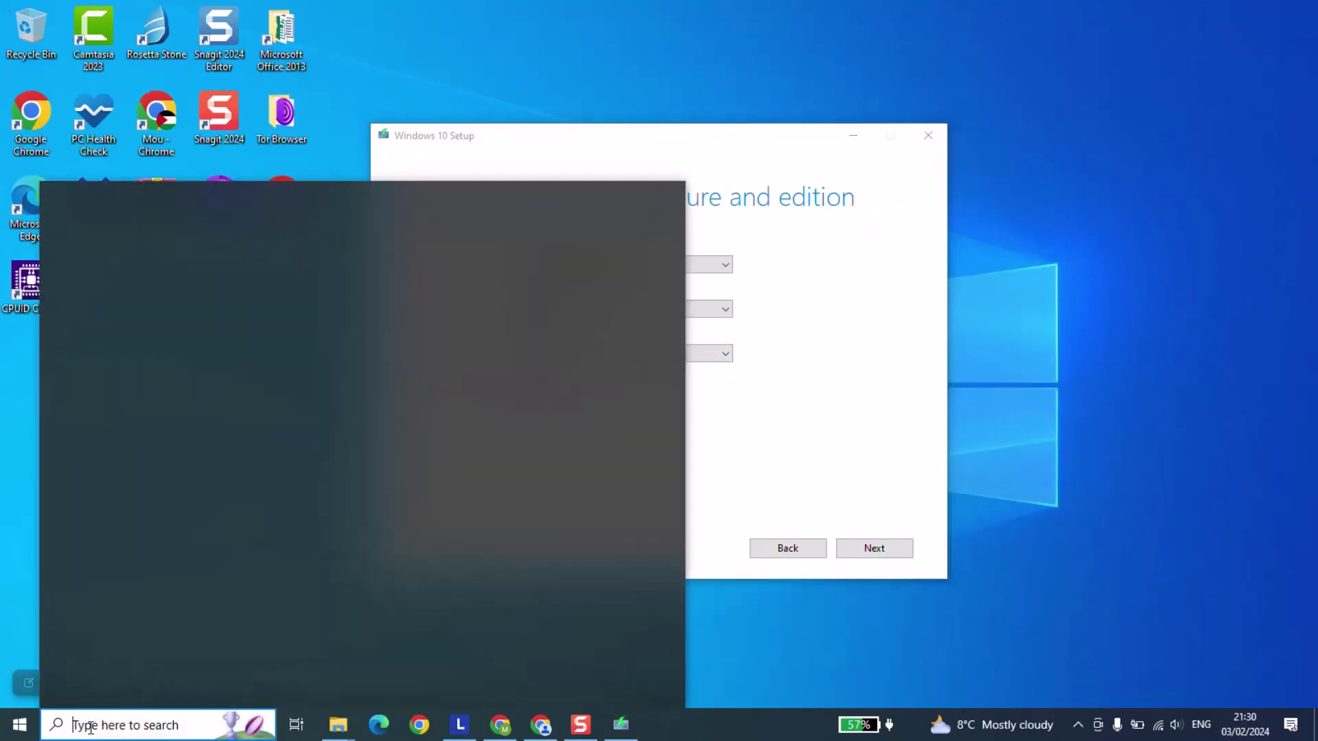
type("dxag")
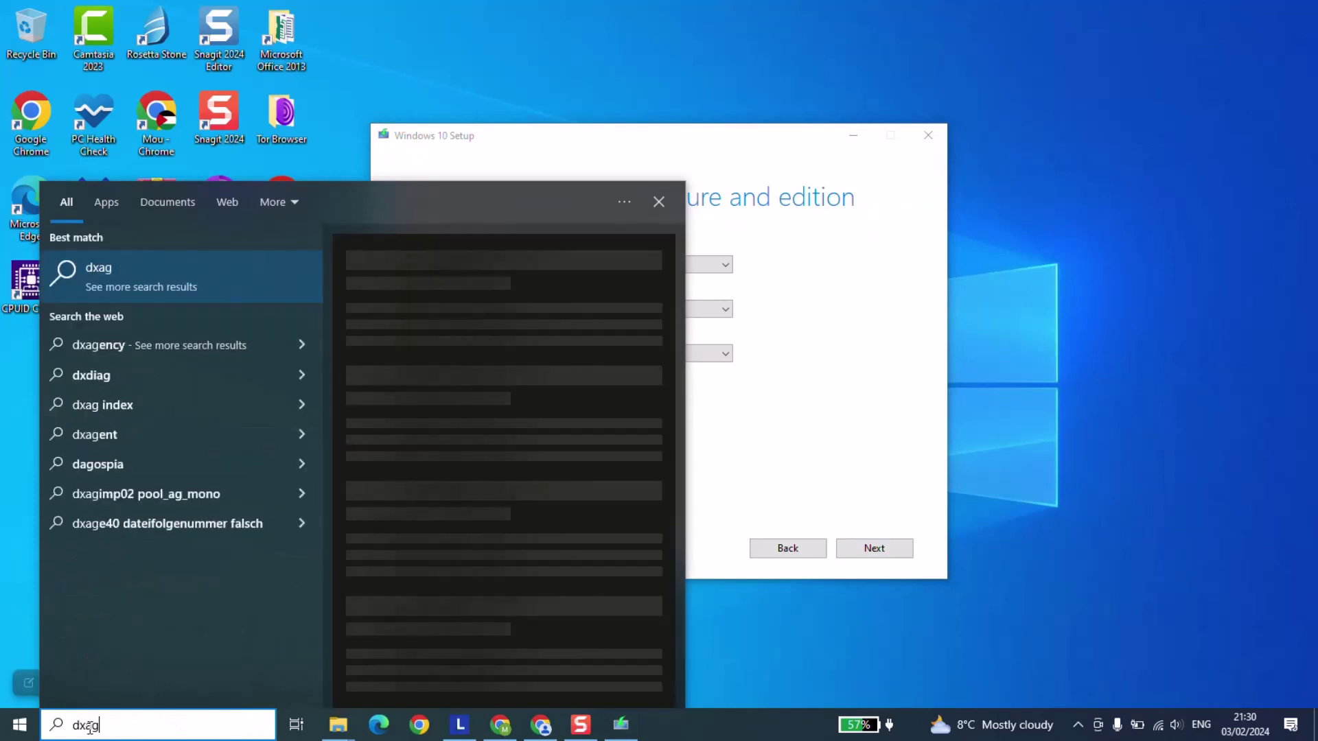
key("BackSpace")
type("g")
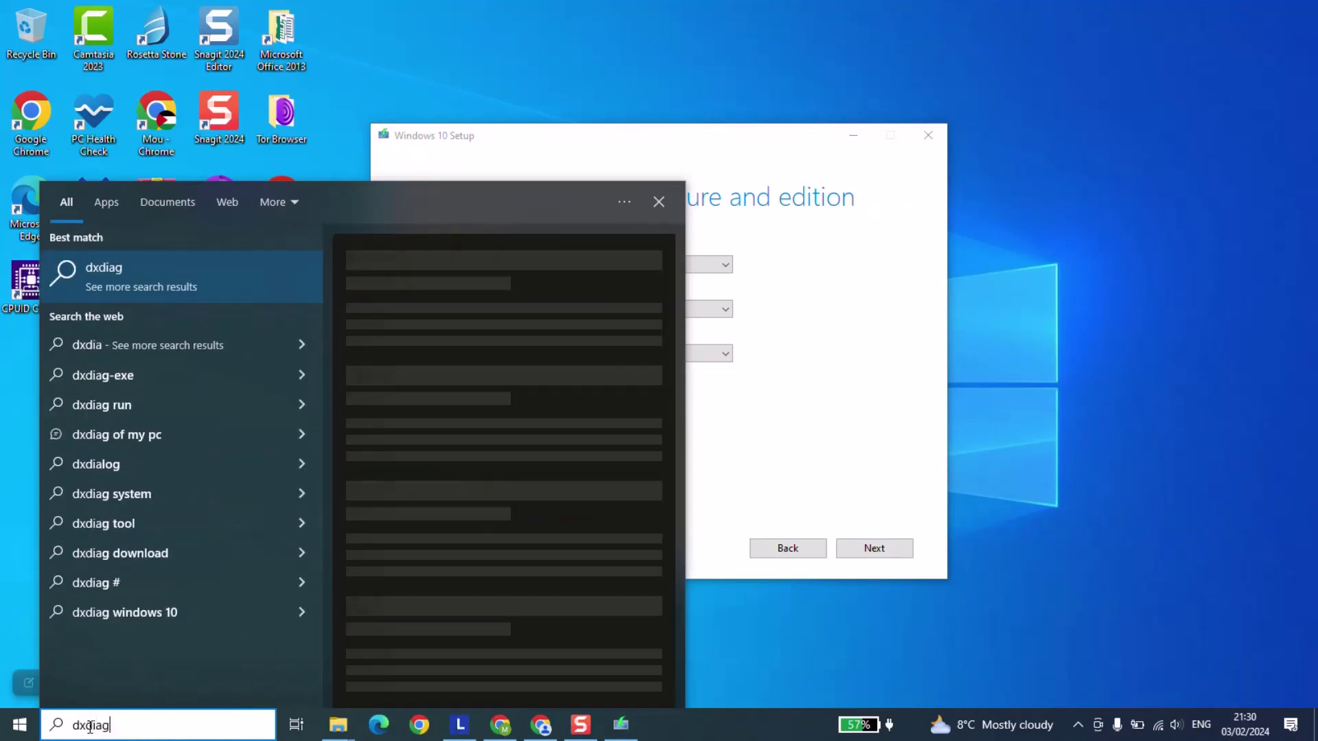
left_click(197, 274)
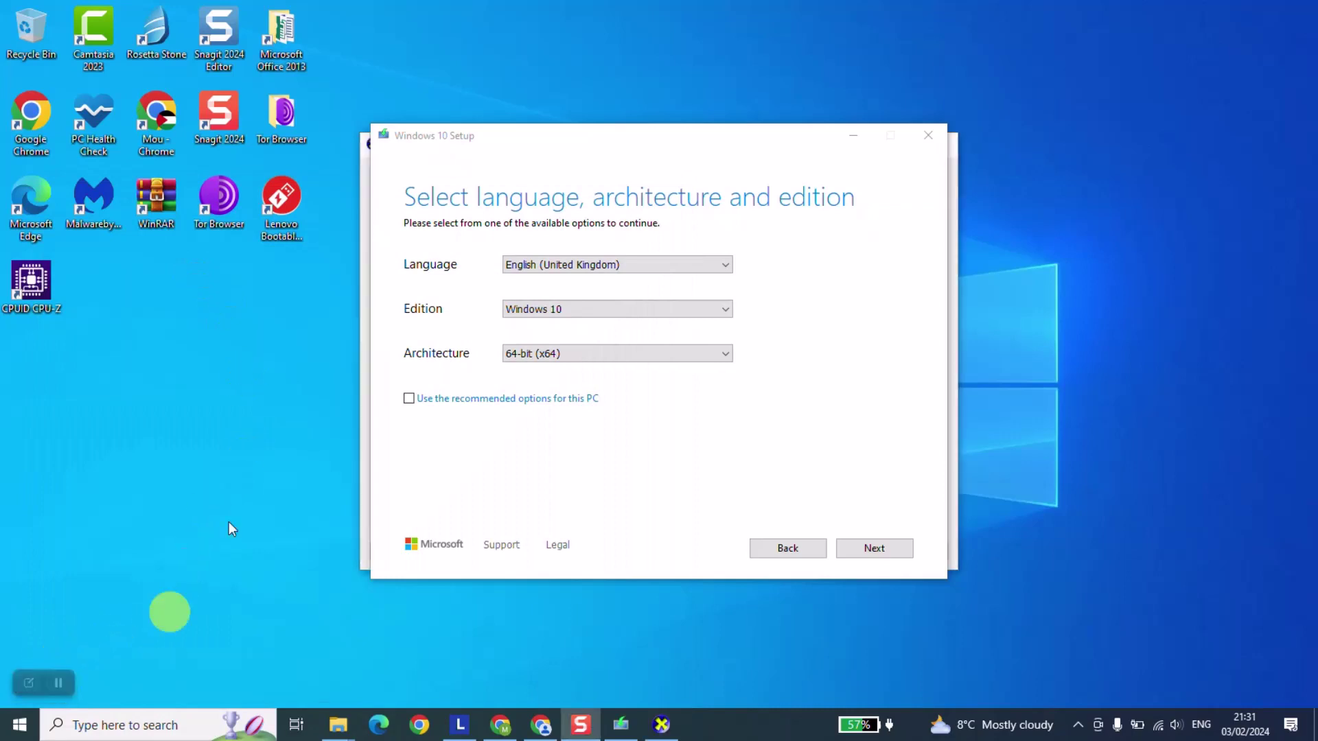
left_click(661, 724)
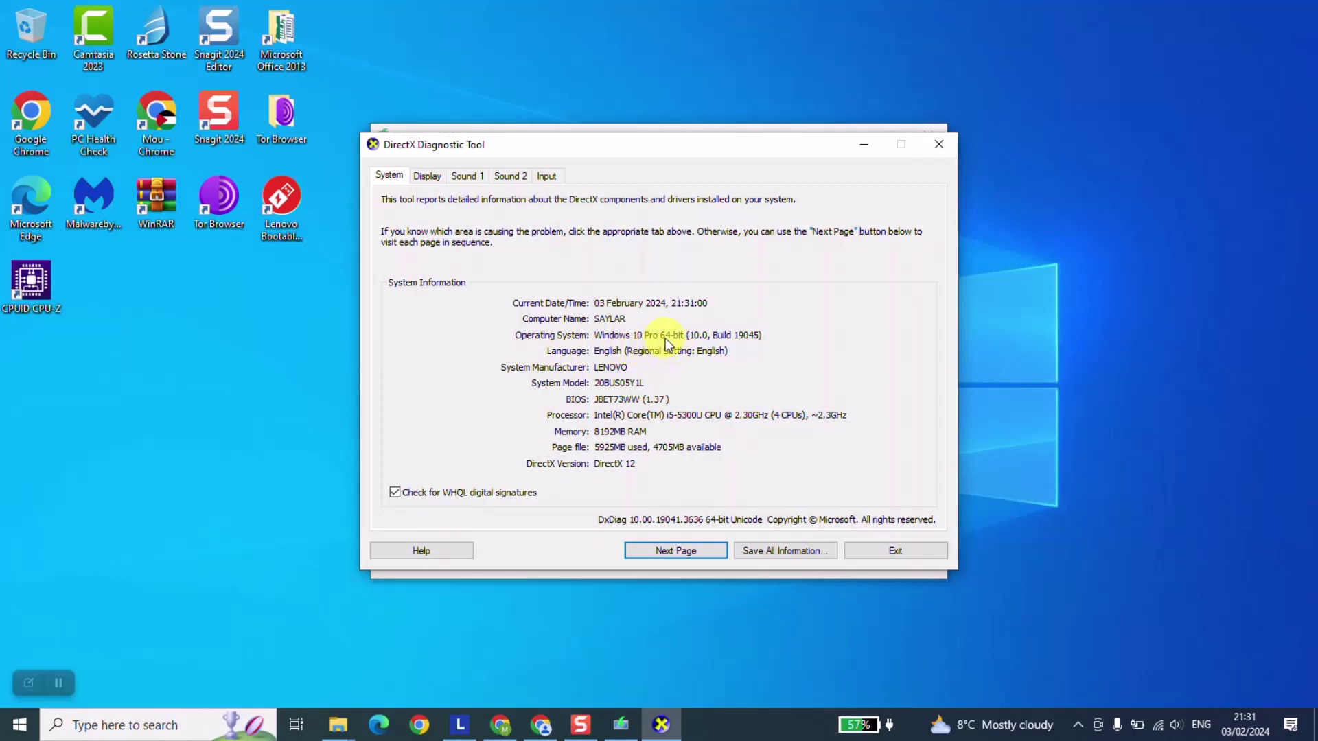
left_click_drag(591, 147, 792, 233)
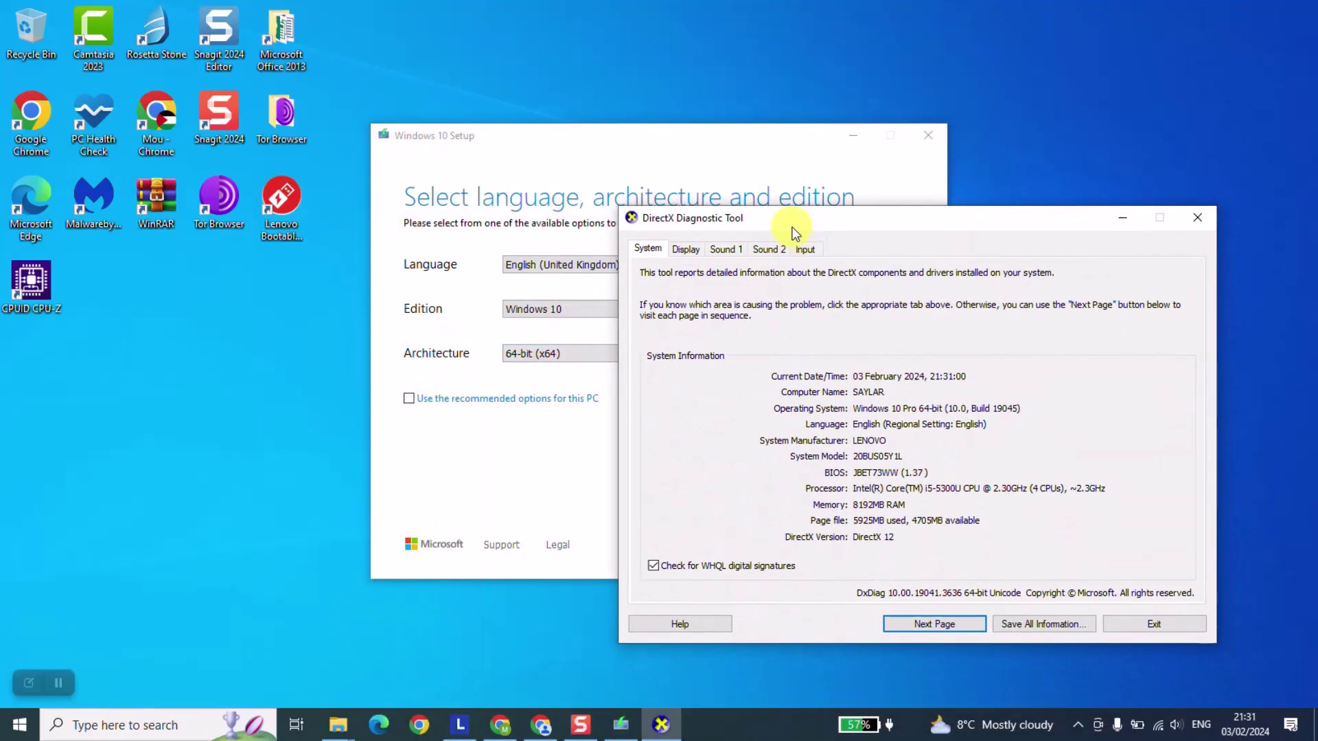
Close DirectX Diagnostic Tool, leave architecture at 64-bit (x64) after trying Both, and continue.
left_click(1143, 621)
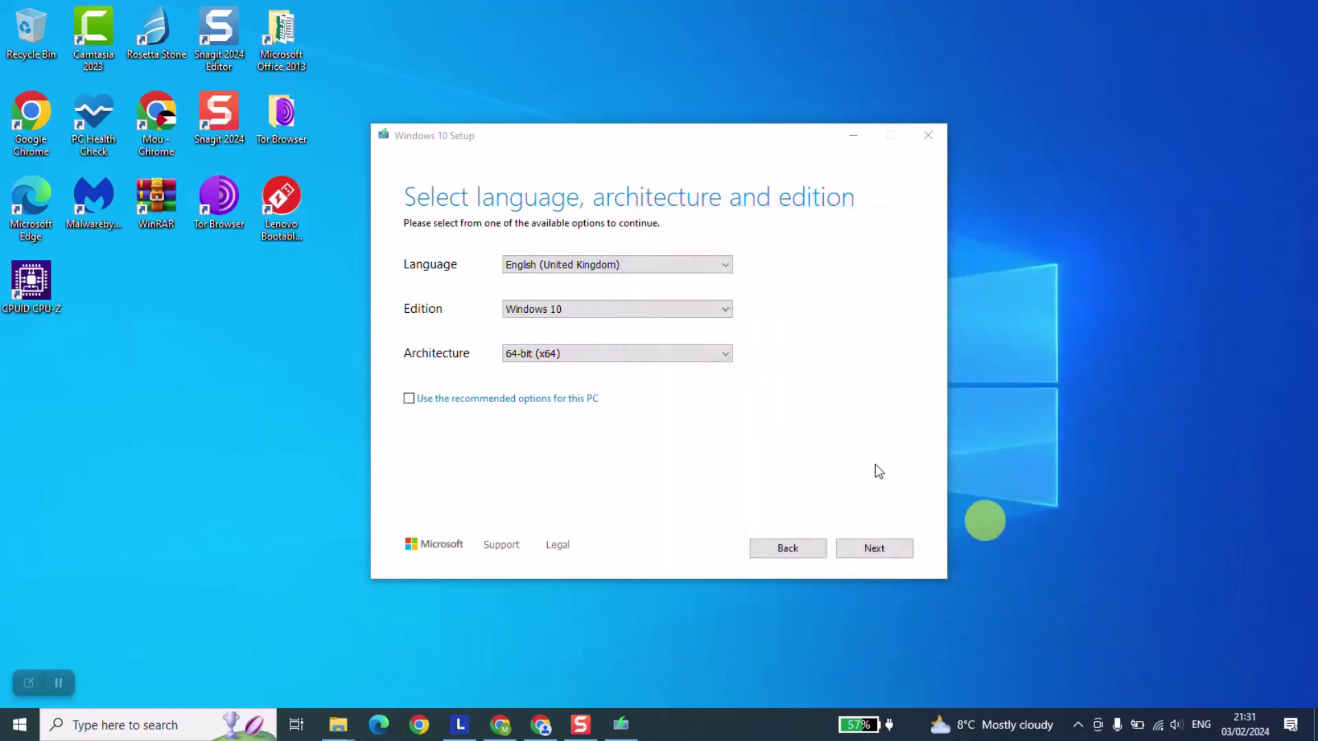
left_click(715, 360)
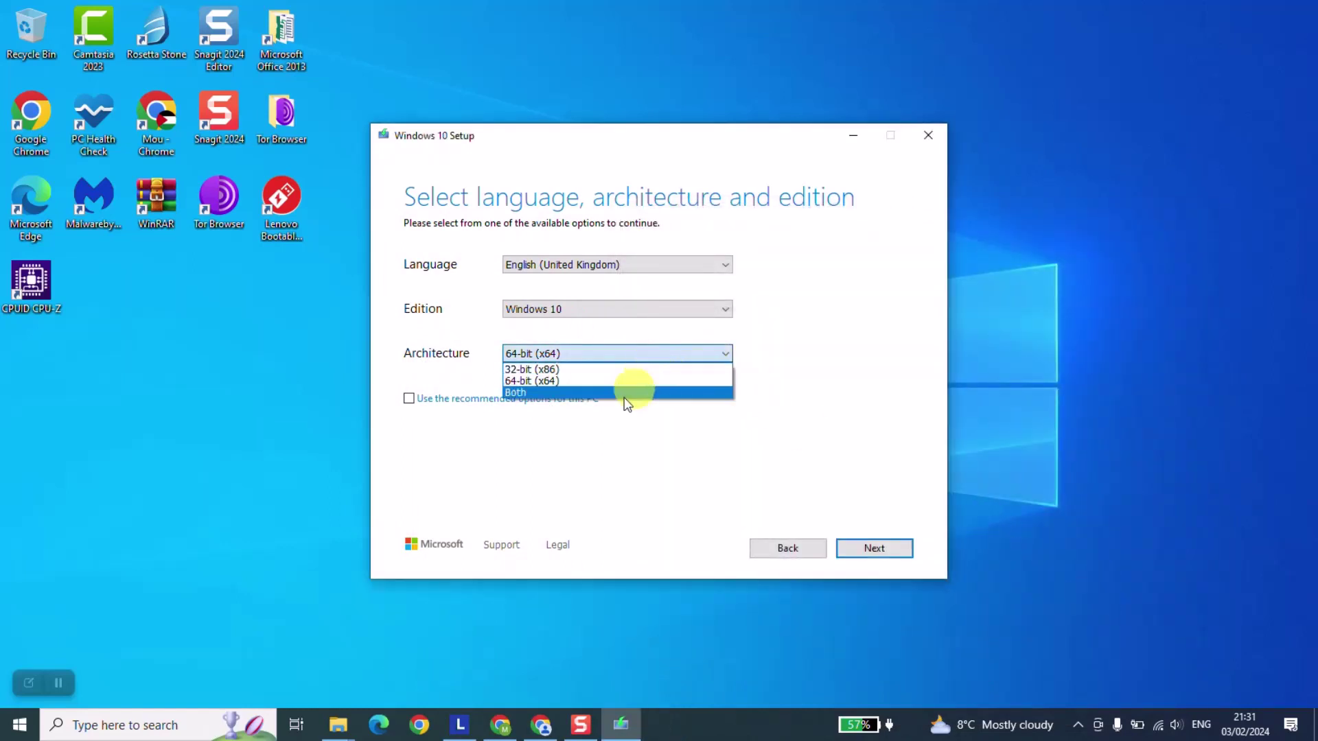
left_click(551, 382)
left_click(554, 359)
left_click(548, 393)
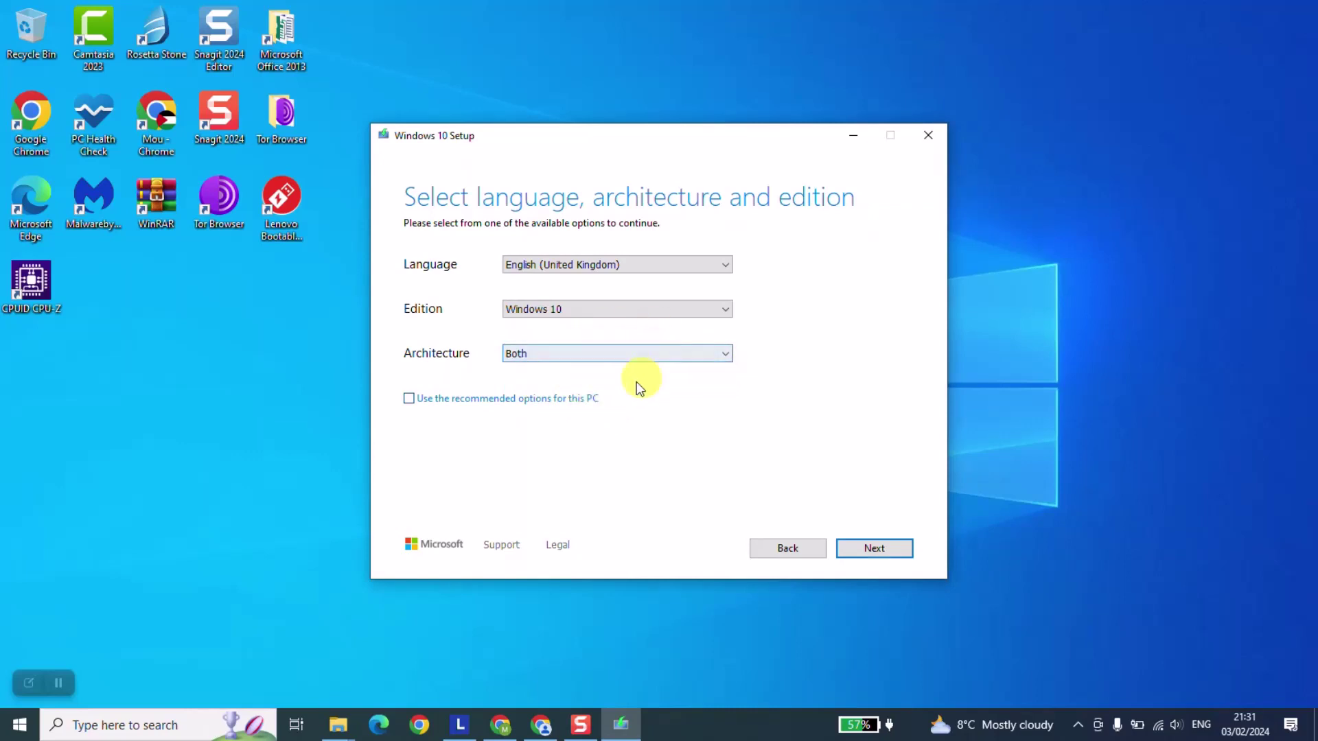
left_click(571, 353)
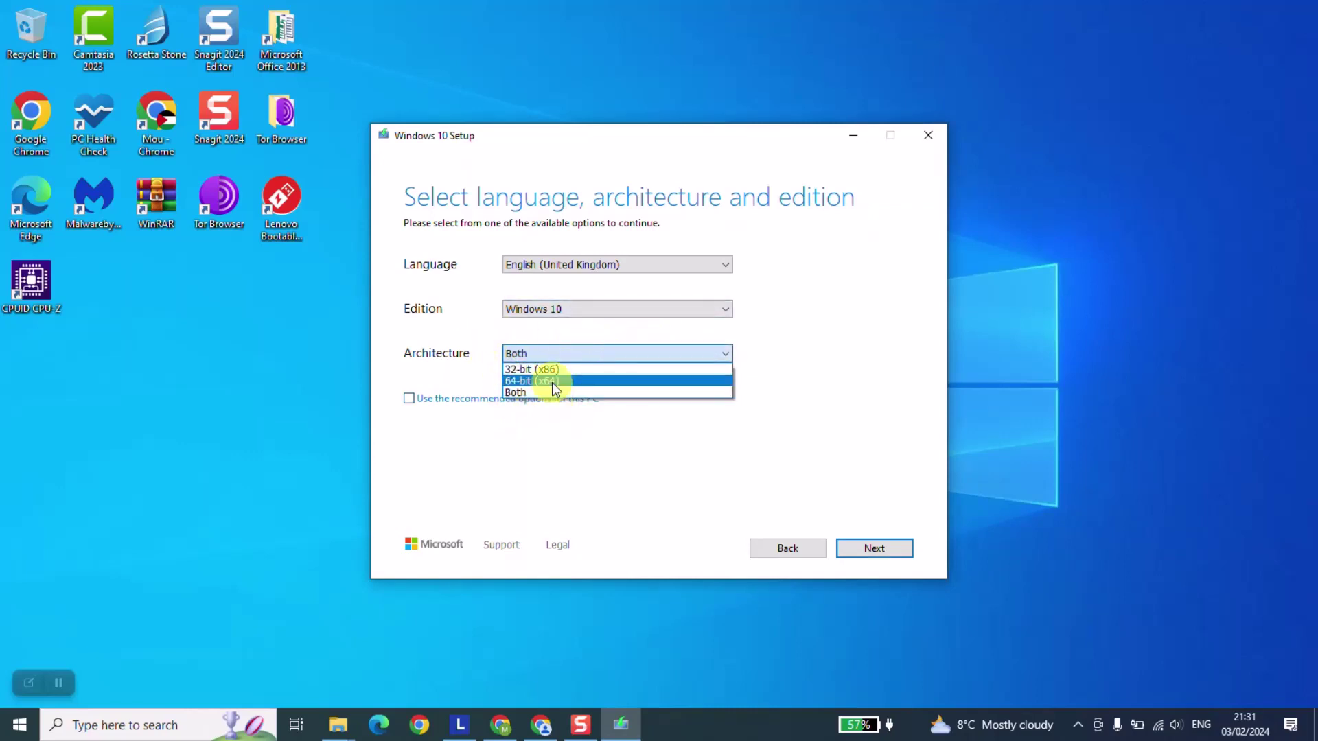
left_click(542, 382)
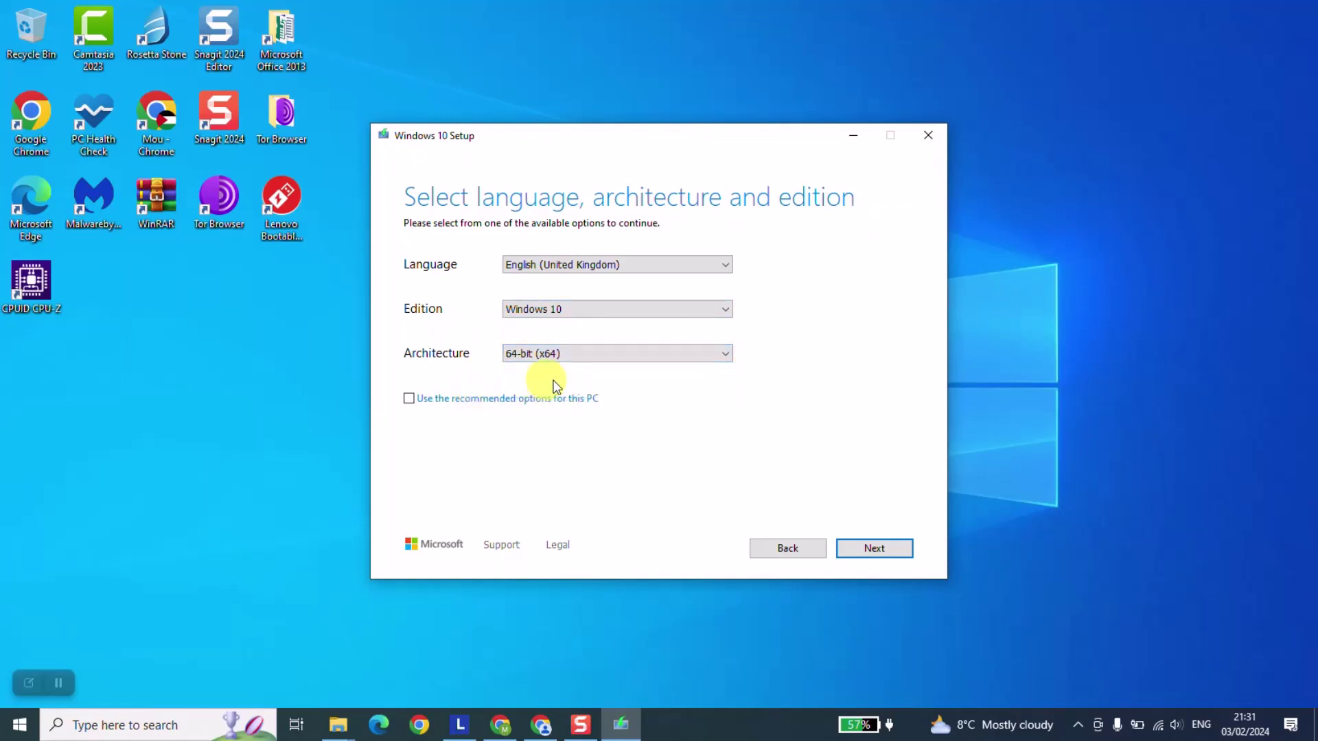
left_click(865, 552)
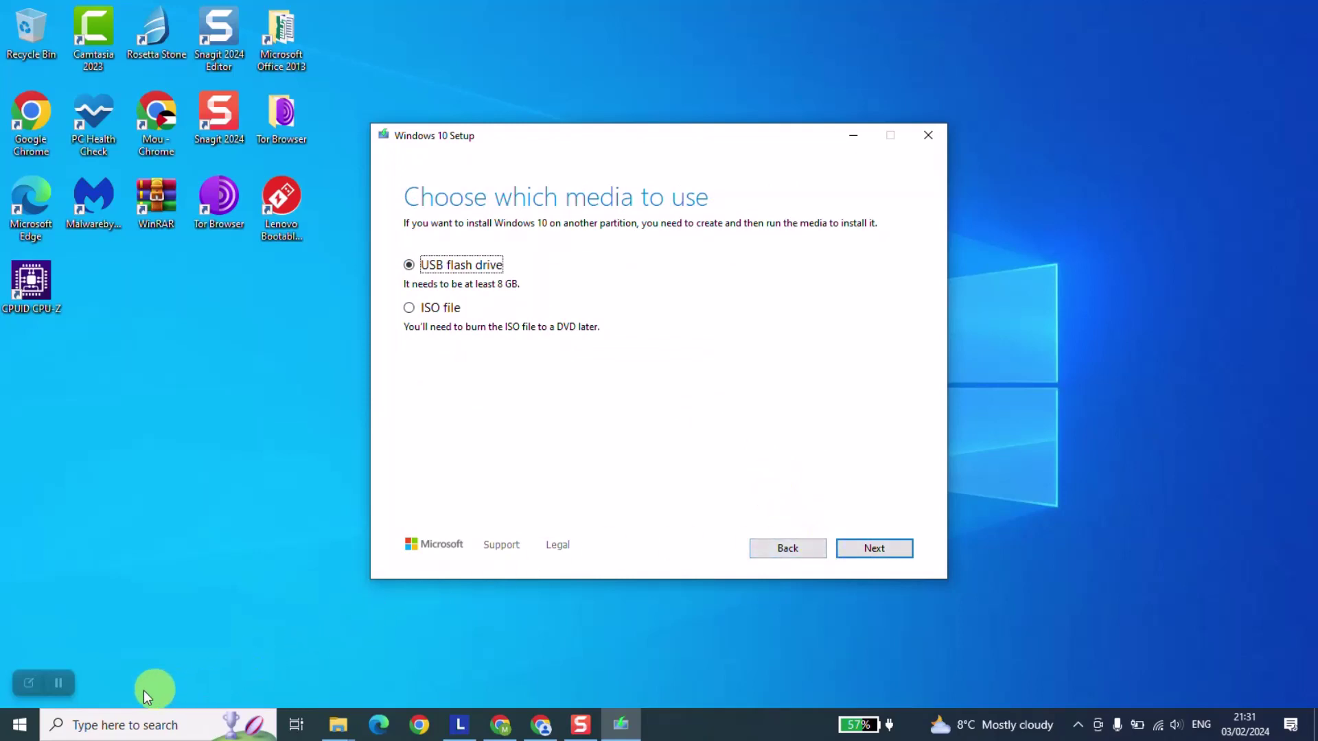
Choose ISO file as the media and continue to the save location dialog.
left_click(59, 680)
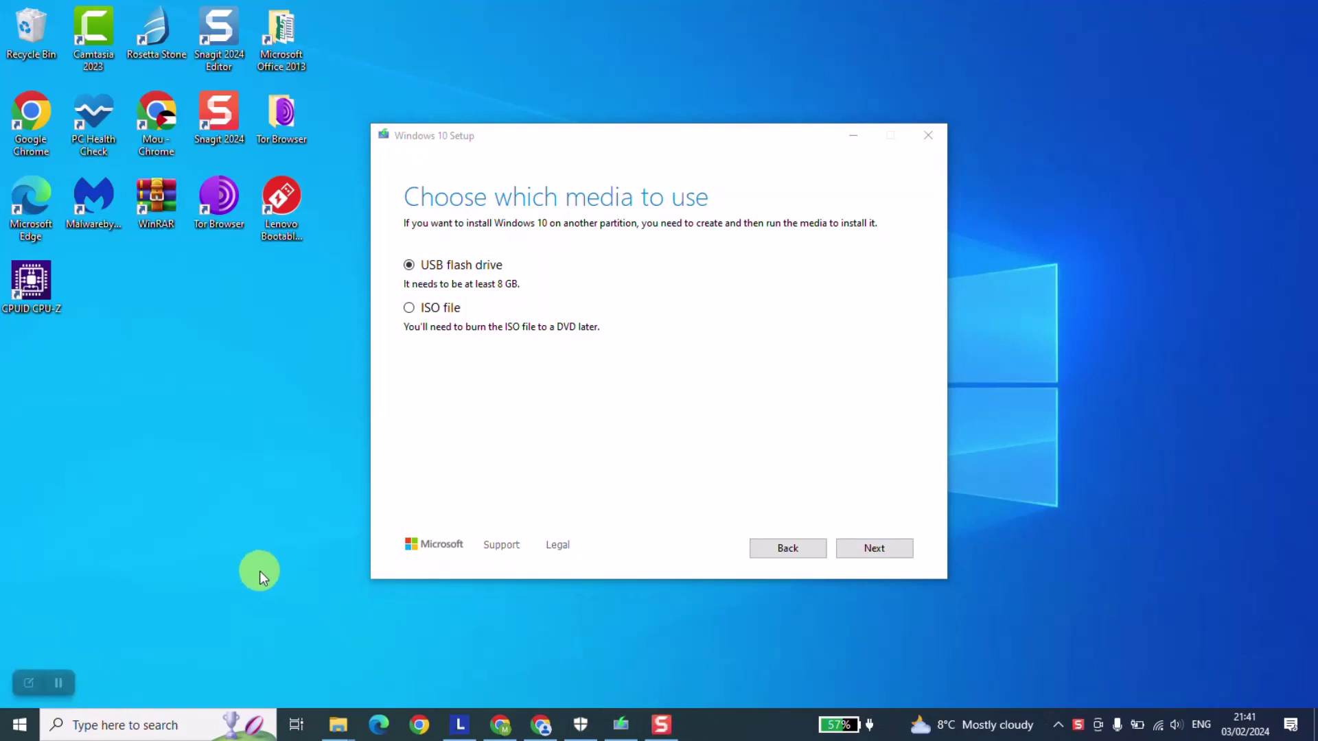
left_click(439, 307)
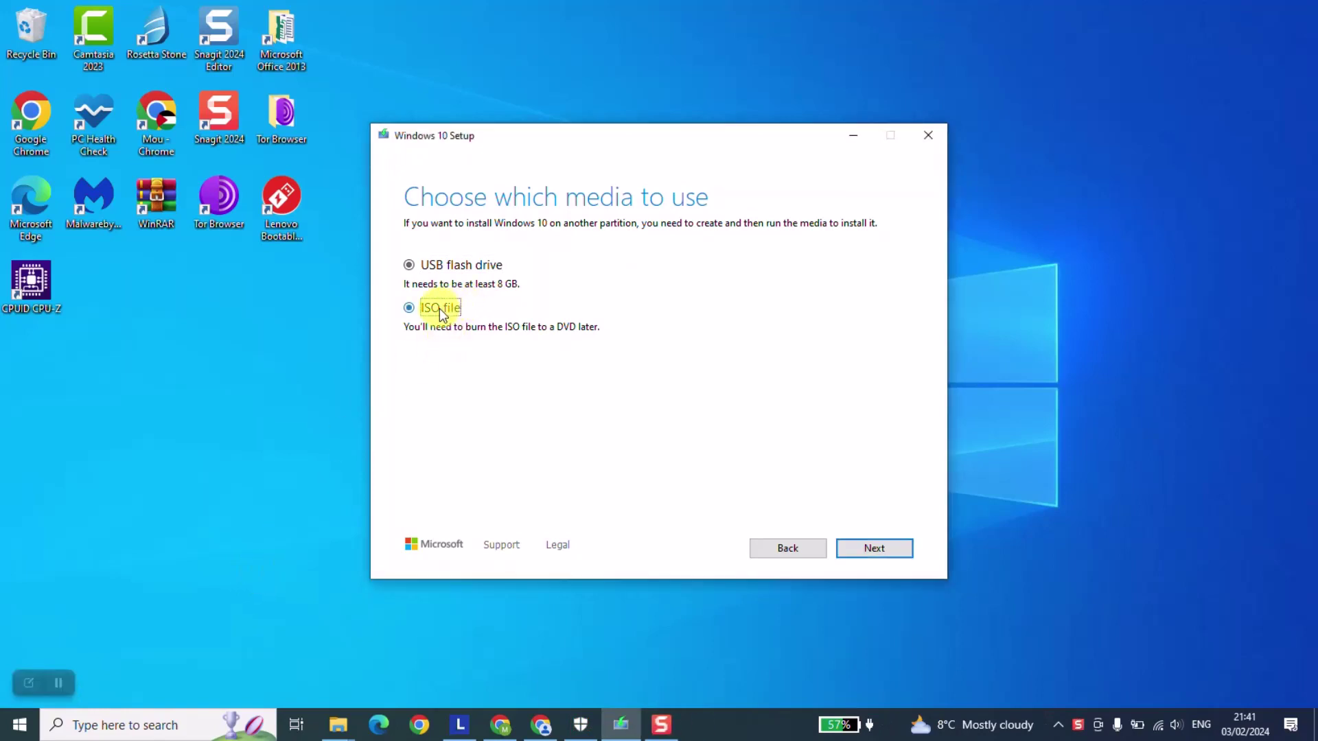
left_click(861, 552)
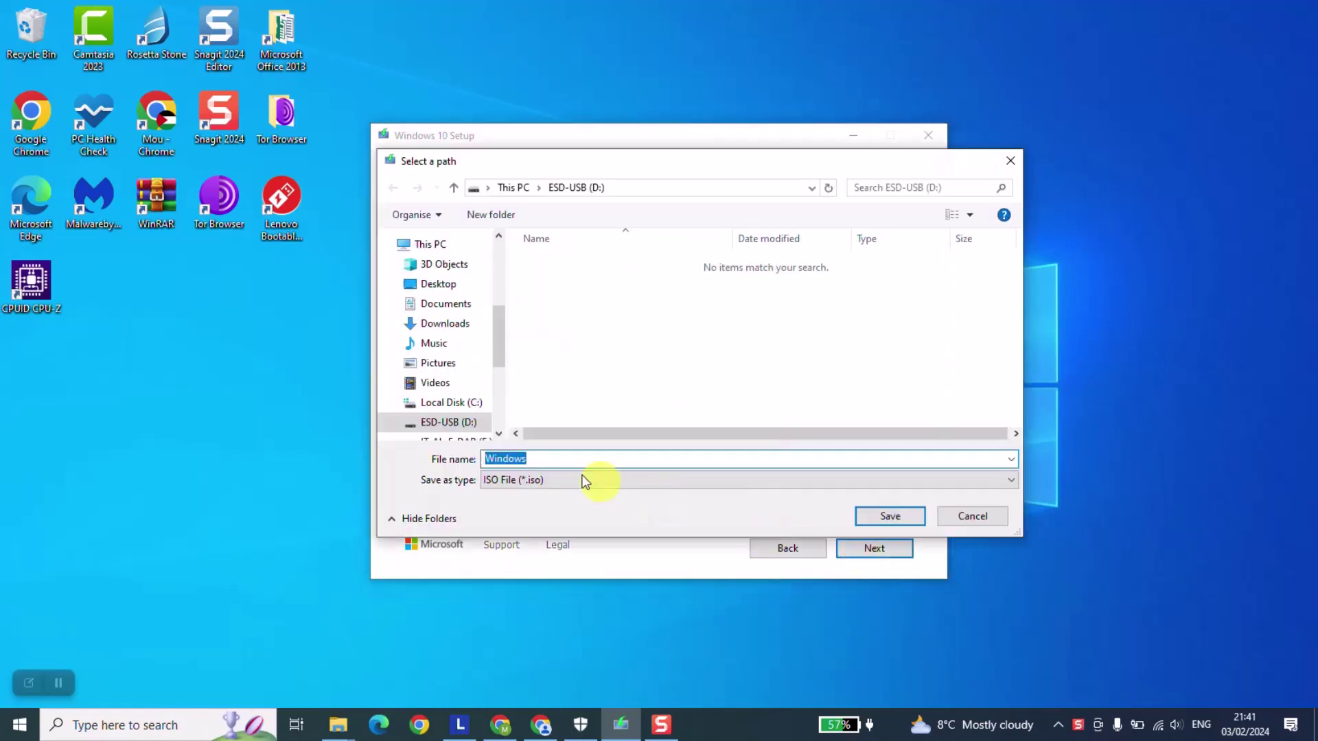
Save the ISO as 'Windows' and start downloading Windows 10.
left_click_drag(506, 538, 491, 627)
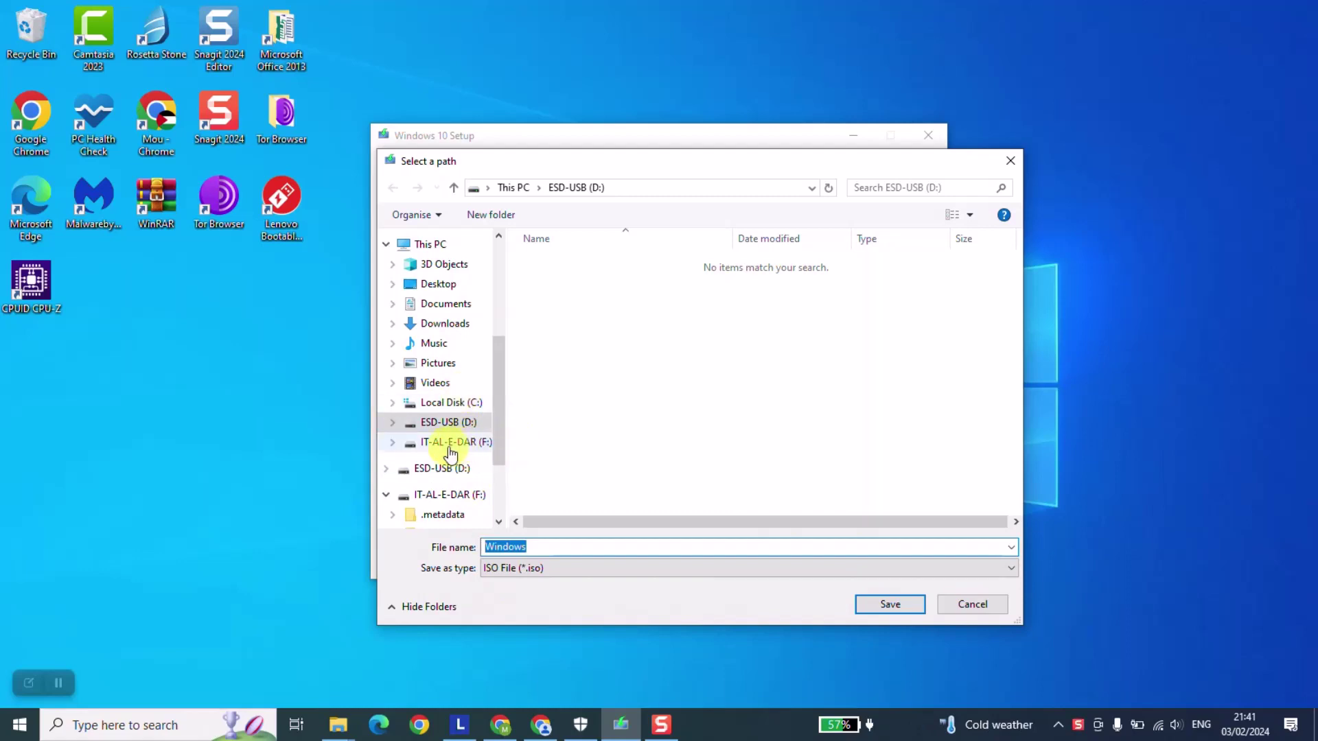
left_click(883, 611)
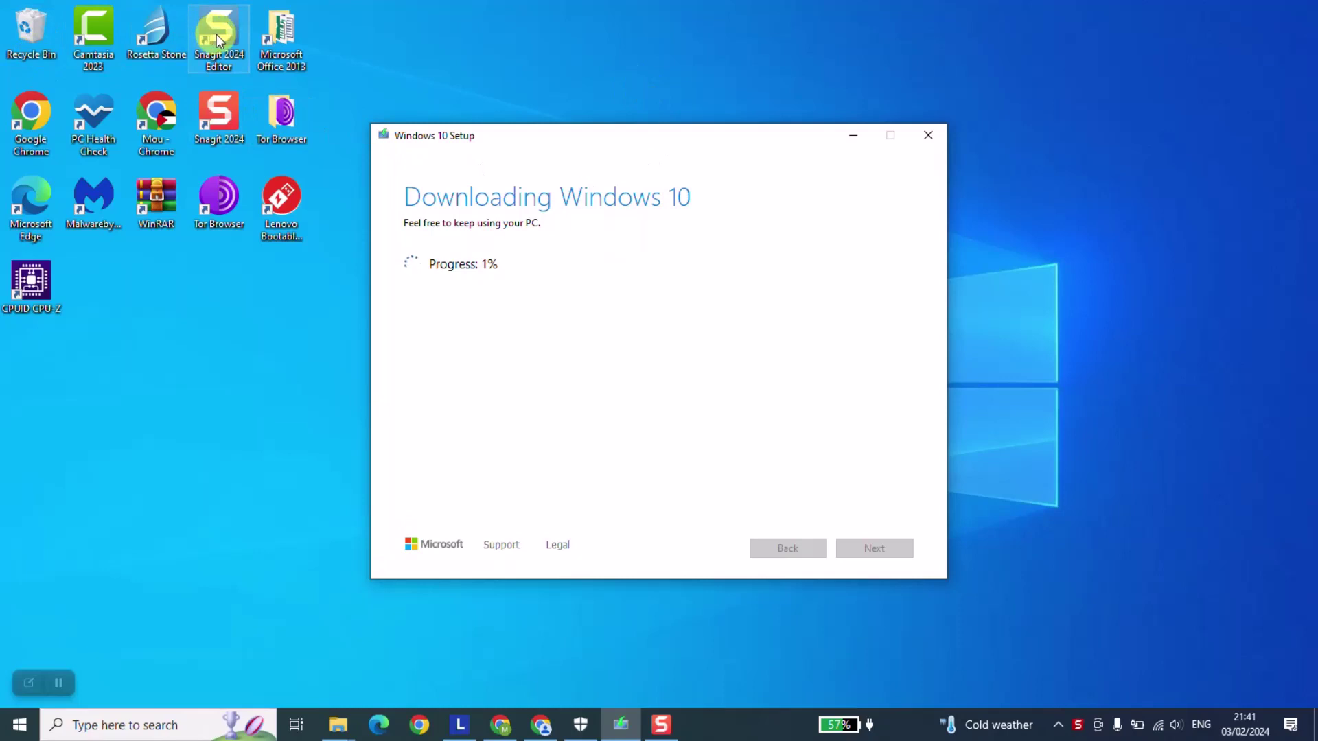
Close Chrome and finish the completed Windows 10 Setup wizard.
left_click(662, 724)
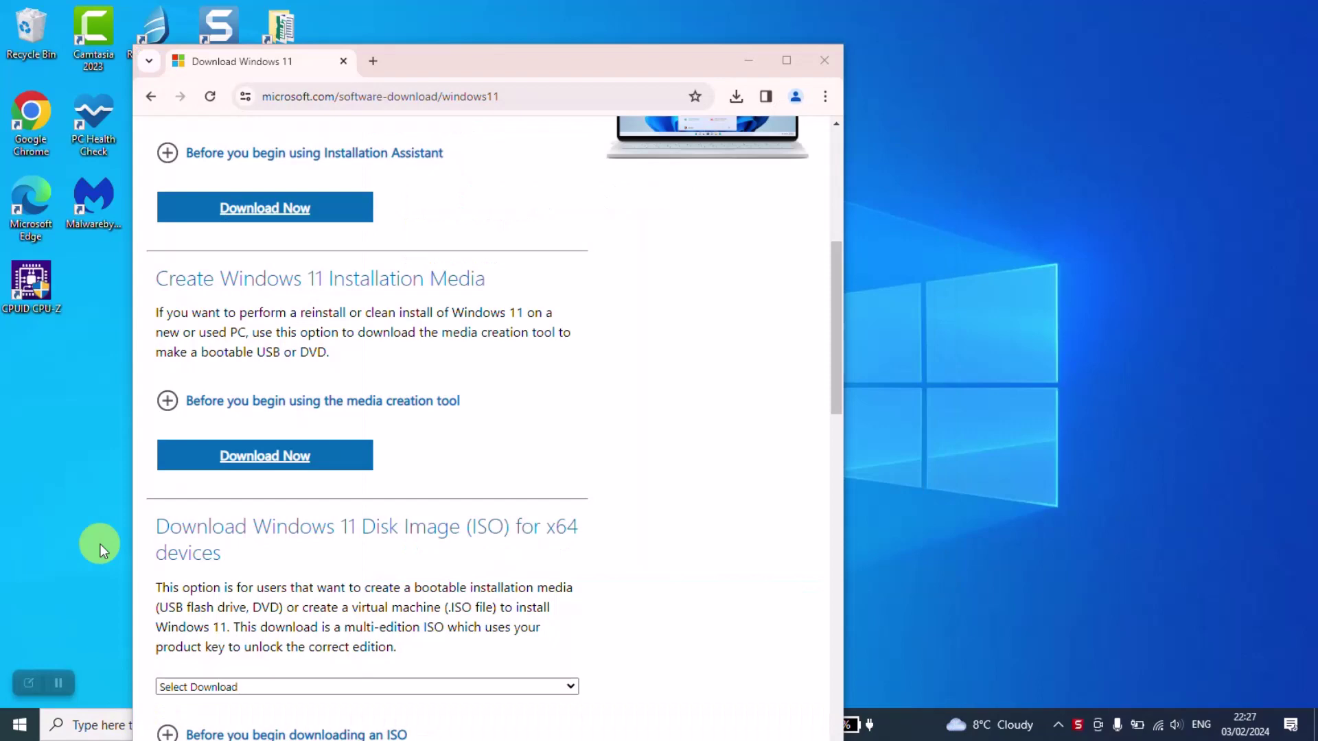
left_click(834, 60)
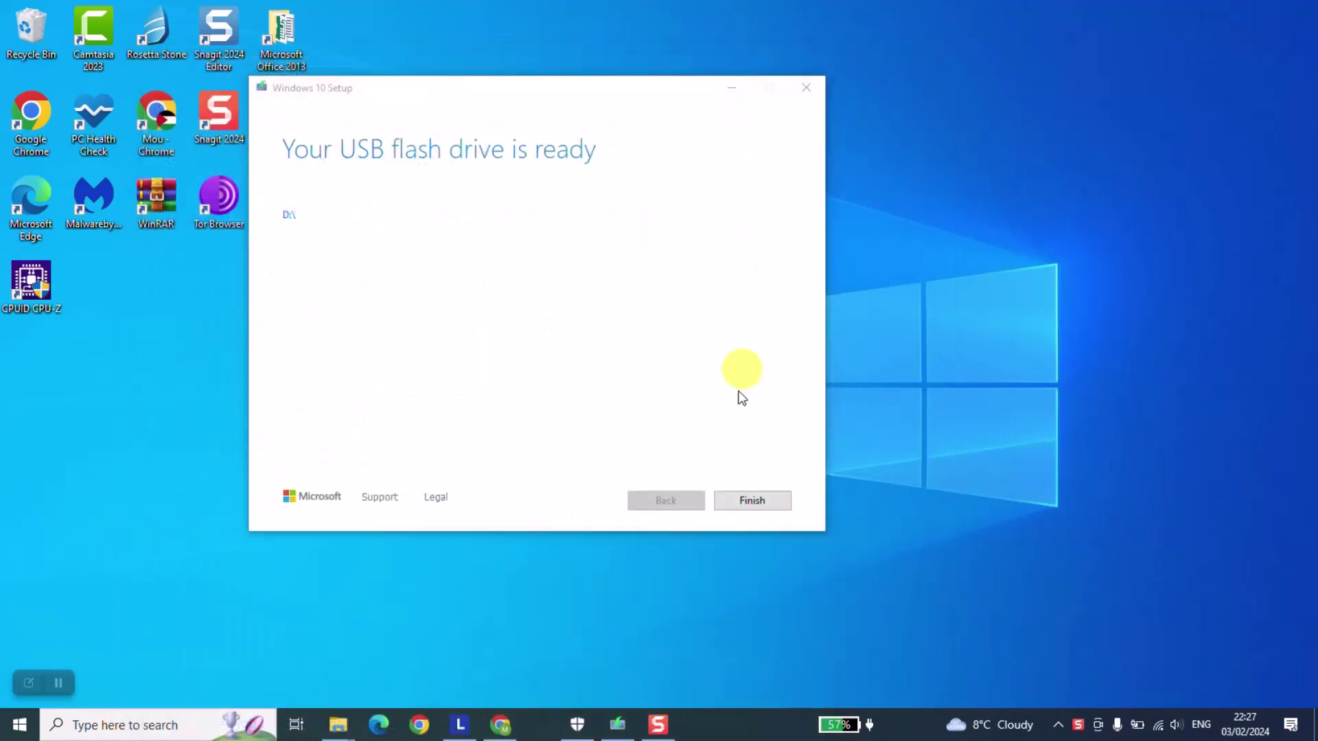
left_click(772, 501)
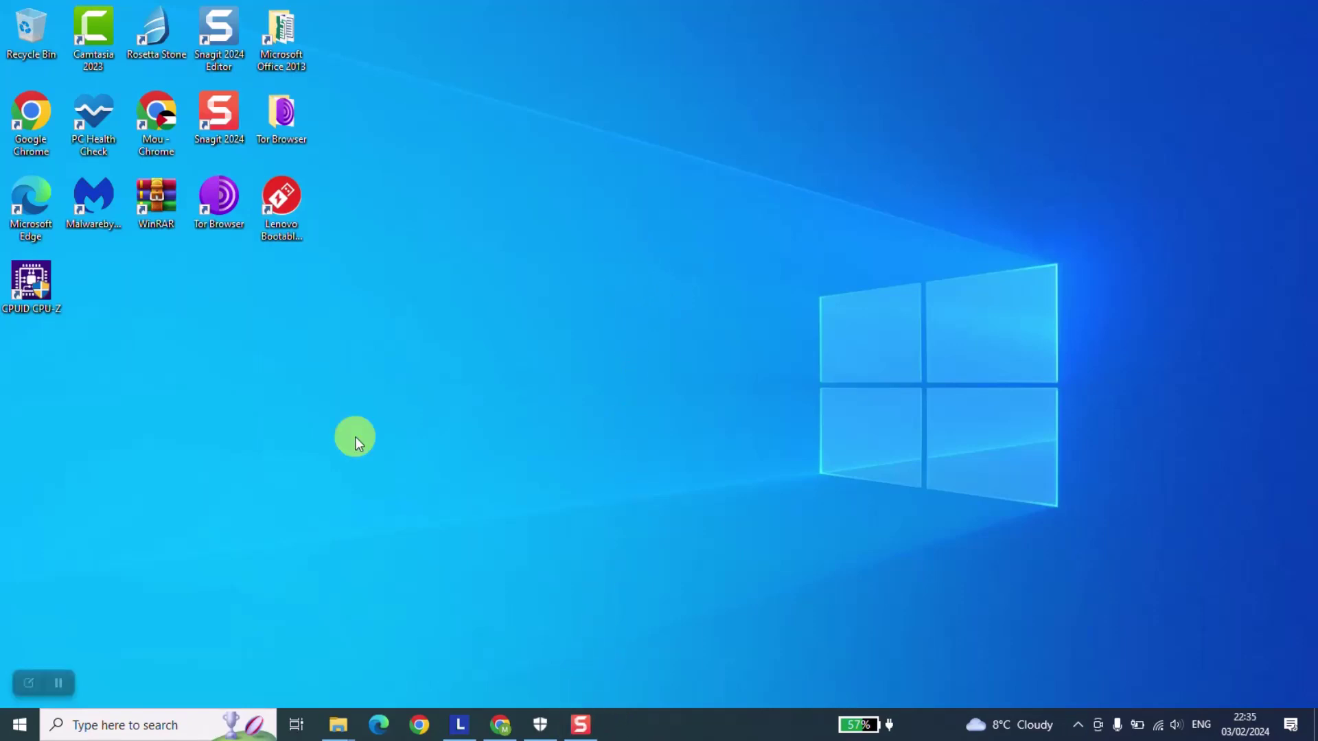
Select the Windows 10 disc image in Downloads, beside MediaCreationTool22H2 and rufus-4.4.
key("super+e")
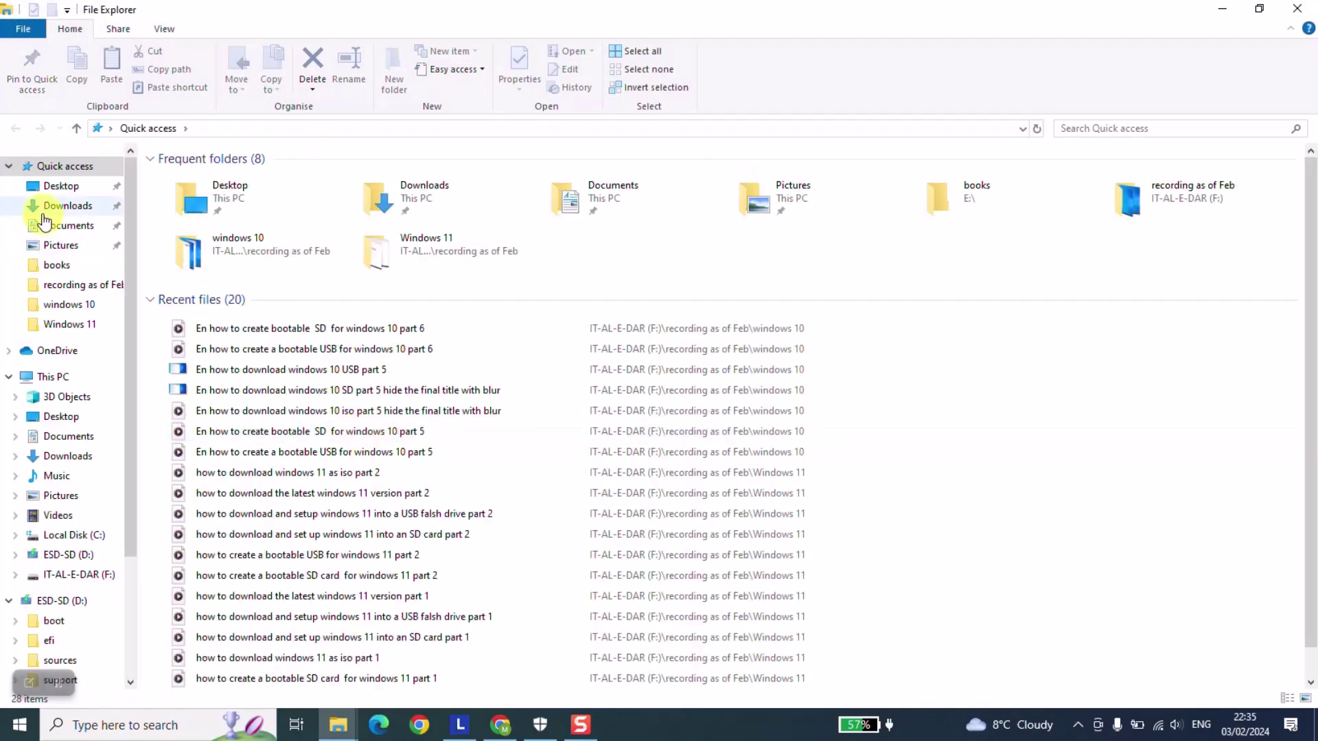
left_click(43, 213)
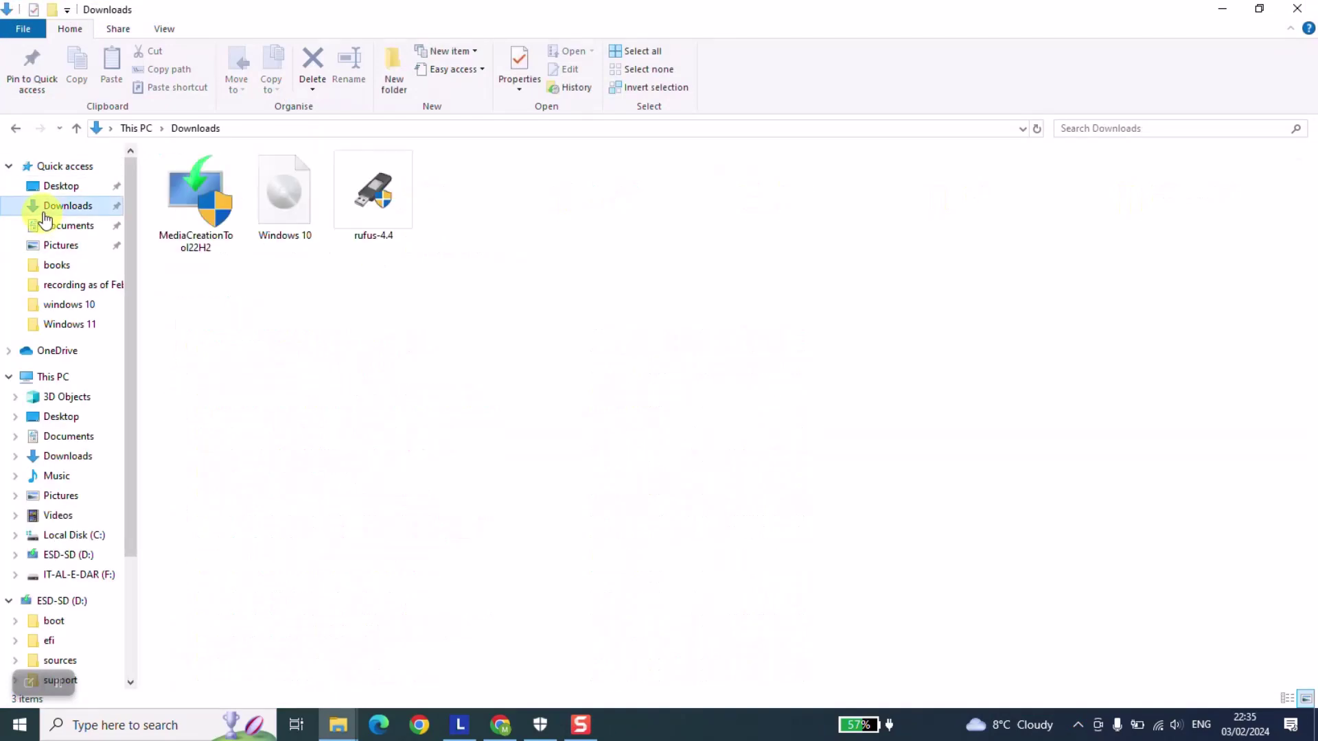
left_click(311, 191)
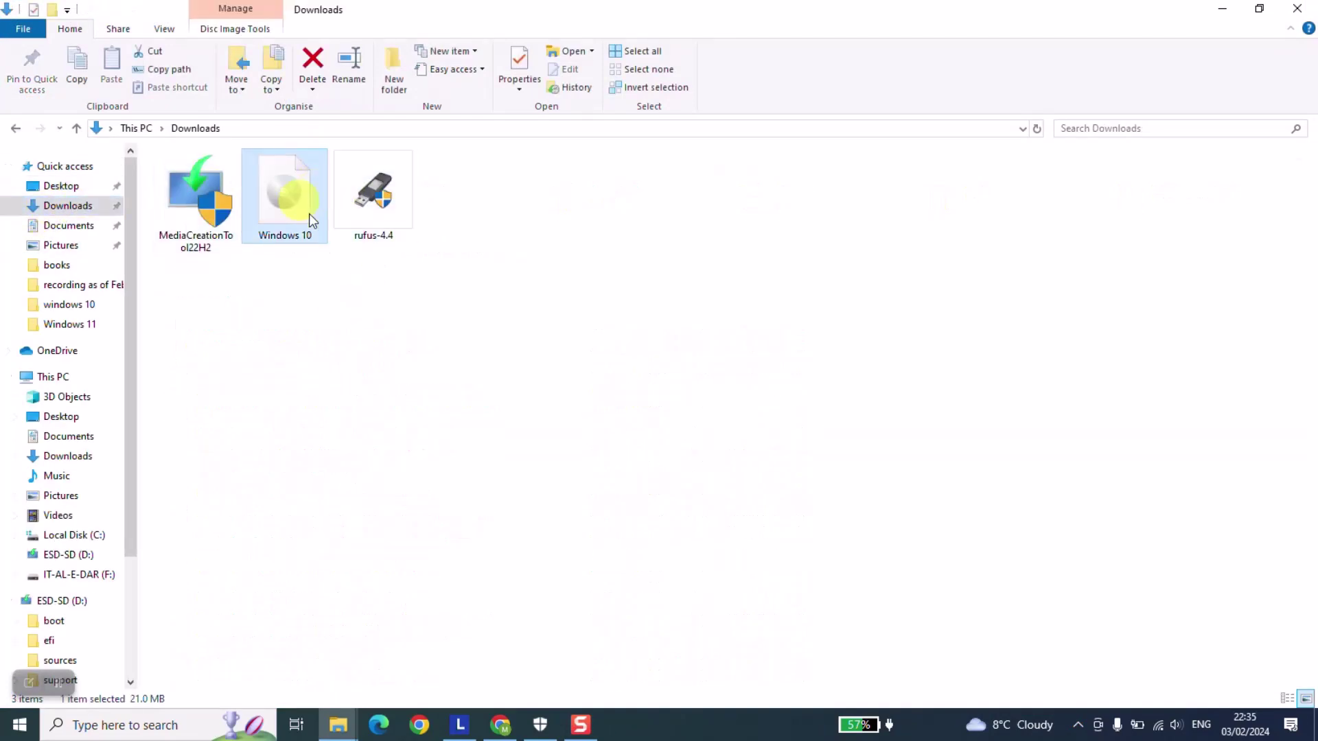